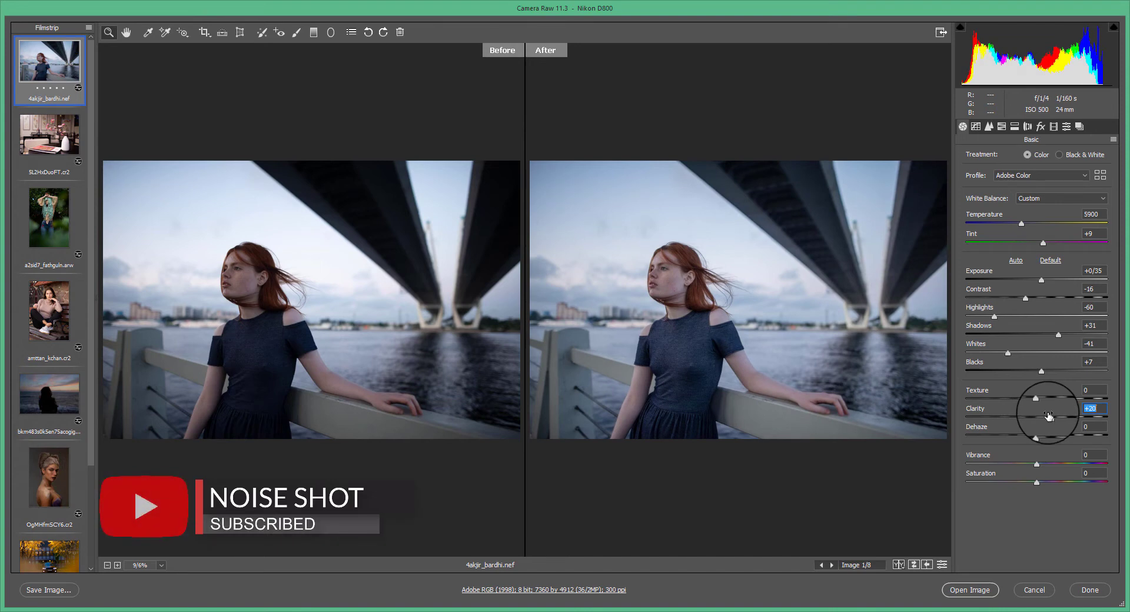
# Step: Set the bridge portrait's Vibrance to +20 and Saturation to +4
pyautogui.moveTo(1035, 463)
pyautogui.mouseDown()
pyautogui.moveTo(1050, 464)
pyautogui.moveTo(1039, 483)
pyautogui.mouseUp()
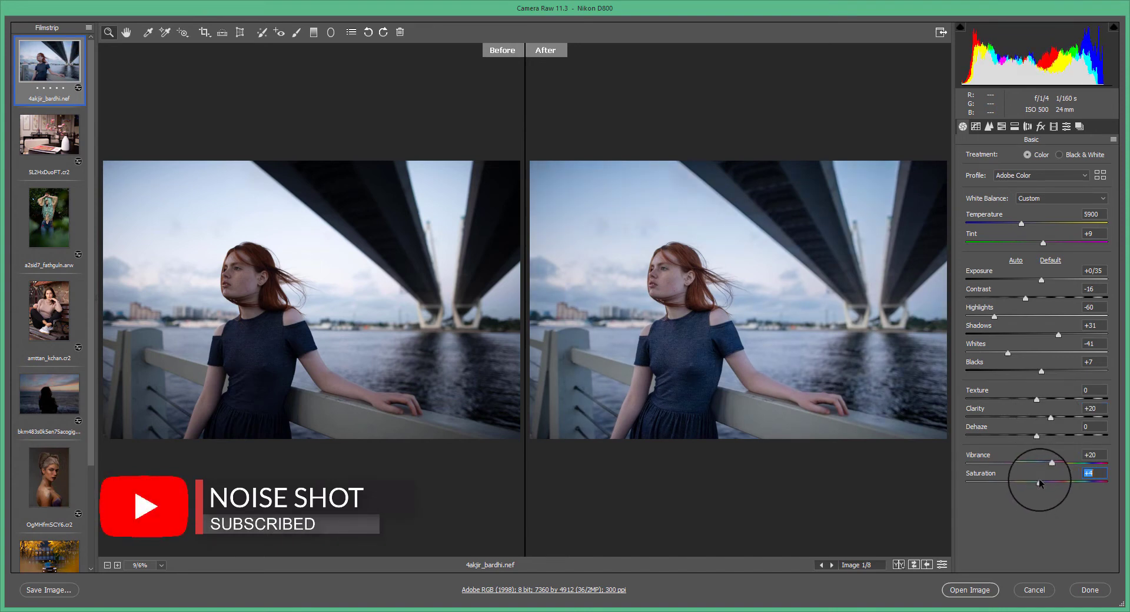
# Step: Shape the RGB point curve into an S, with a raised highlight point and a shadow point at input 75, output 54
pyautogui.click(974, 126)
pyautogui.click(998, 325)
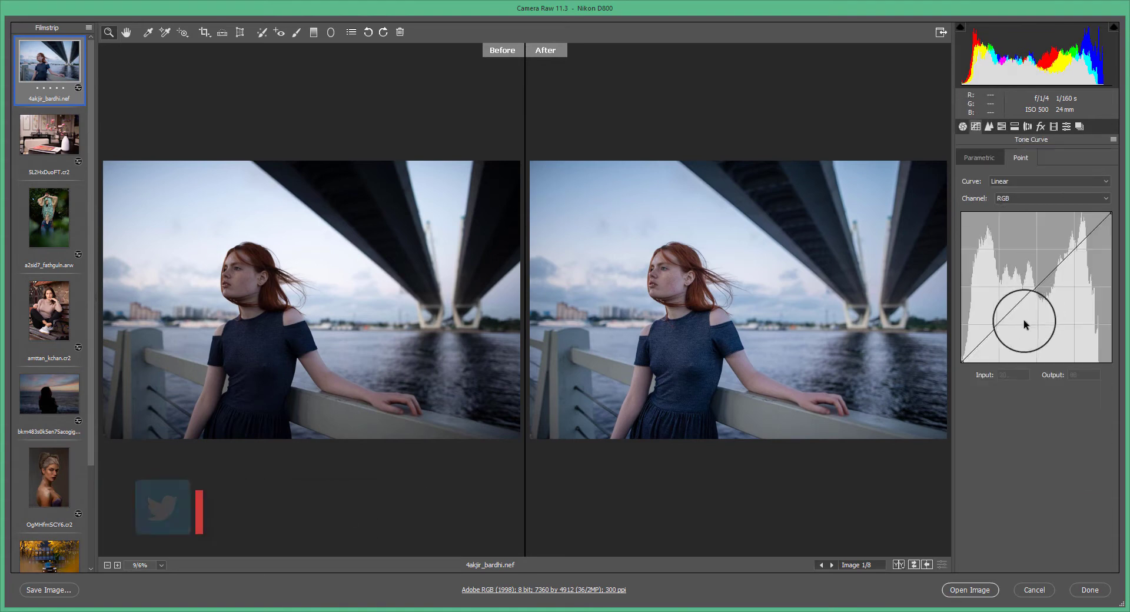
pyautogui.moveTo(1073, 250); pyautogui.dragTo(1067, 243)
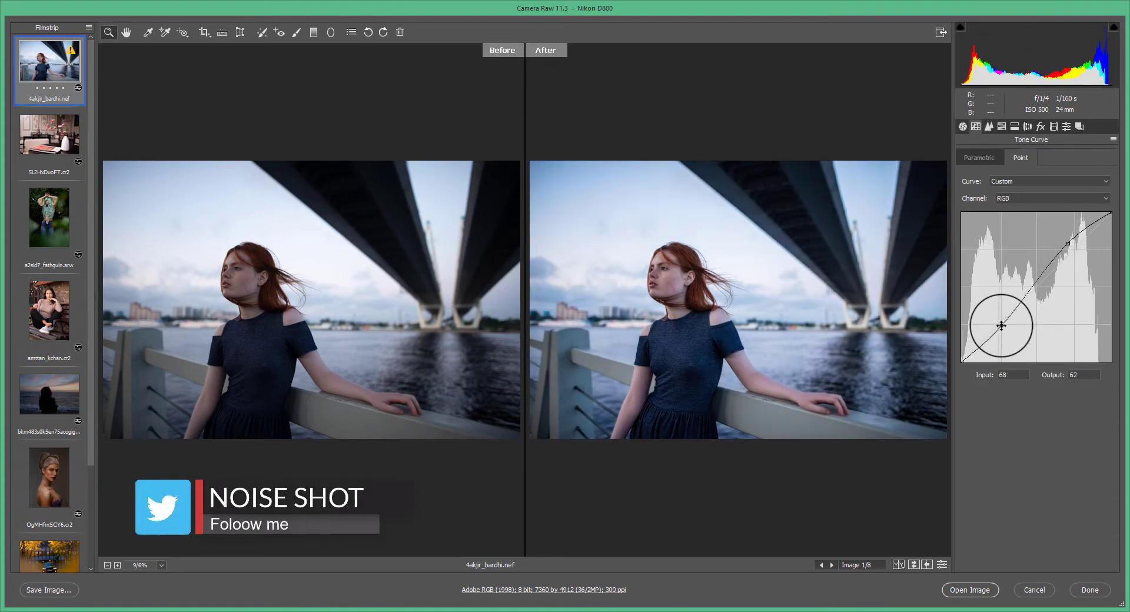
pyautogui.moveTo(998, 325); pyautogui.dragTo(1009, 328)
pyautogui.moveTo(1067, 243); pyautogui.dragTo(1061, 247)
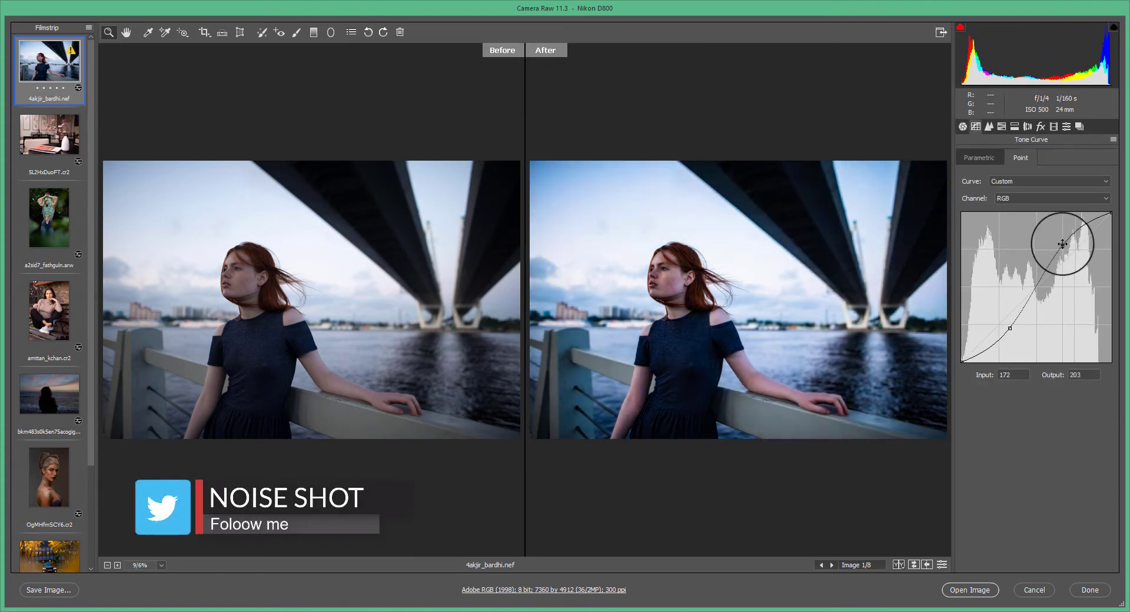
pyautogui.moveTo(1009, 328); pyautogui.dragTo(1004, 330)
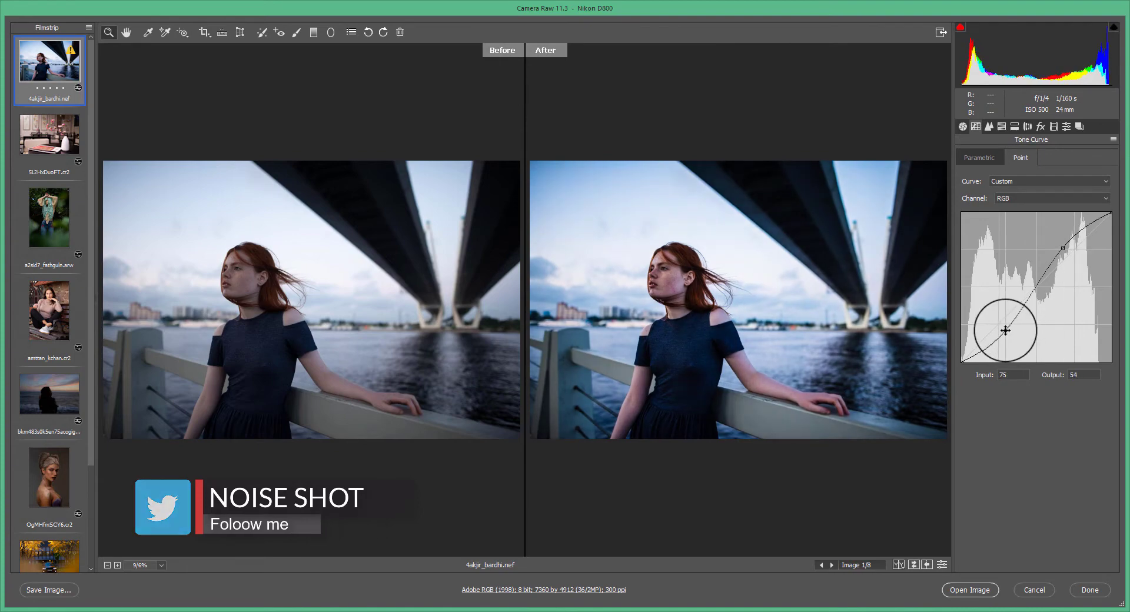
# Step: Set the HSL hue of Oranges to -8, Yellows to -25 and Greens to -100
pyautogui.click(988, 126)
pyautogui.moveTo(965, 233); pyautogui.dragTo(1084, 234)
pyautogui.click(1001, 126)
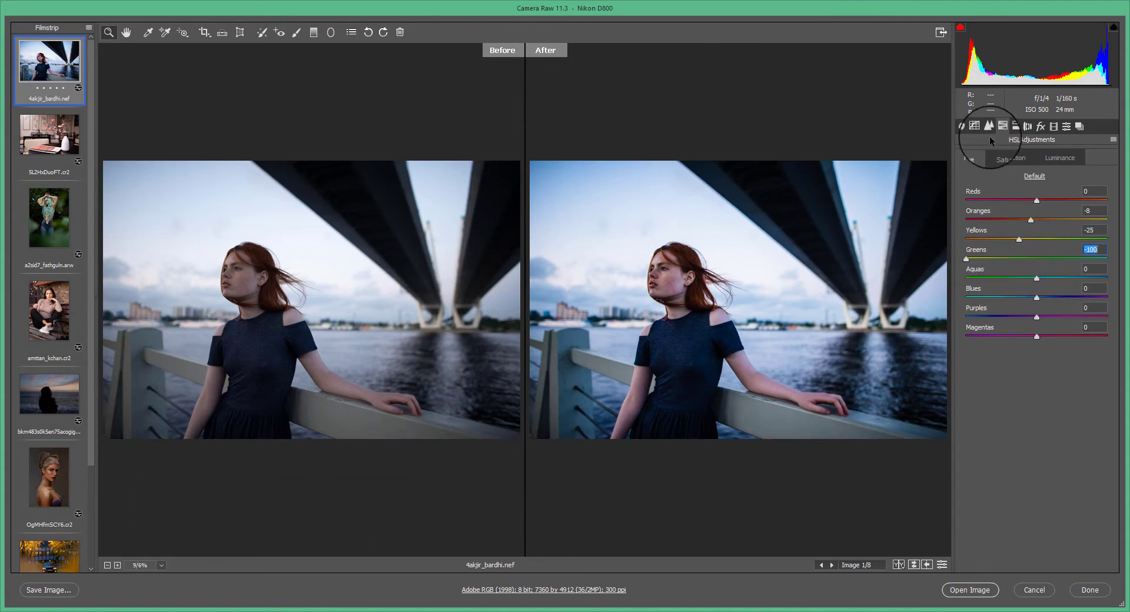
# Step: Set the HSL saturation of Reds to +12, Oranges to -24, Yellows to -53, Greens to -74, Aquas to -100 and Blues to +7
pyautogui.click(1006, 159)
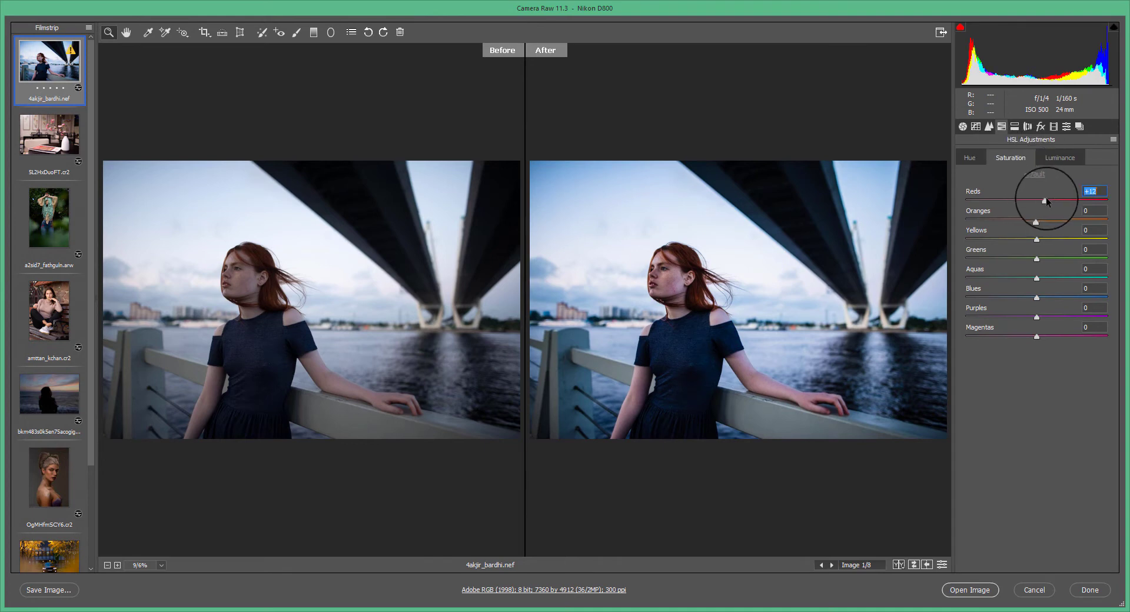
pyautogui.moveTo(1020, 227); pyautogui.dragTo(932, 277)
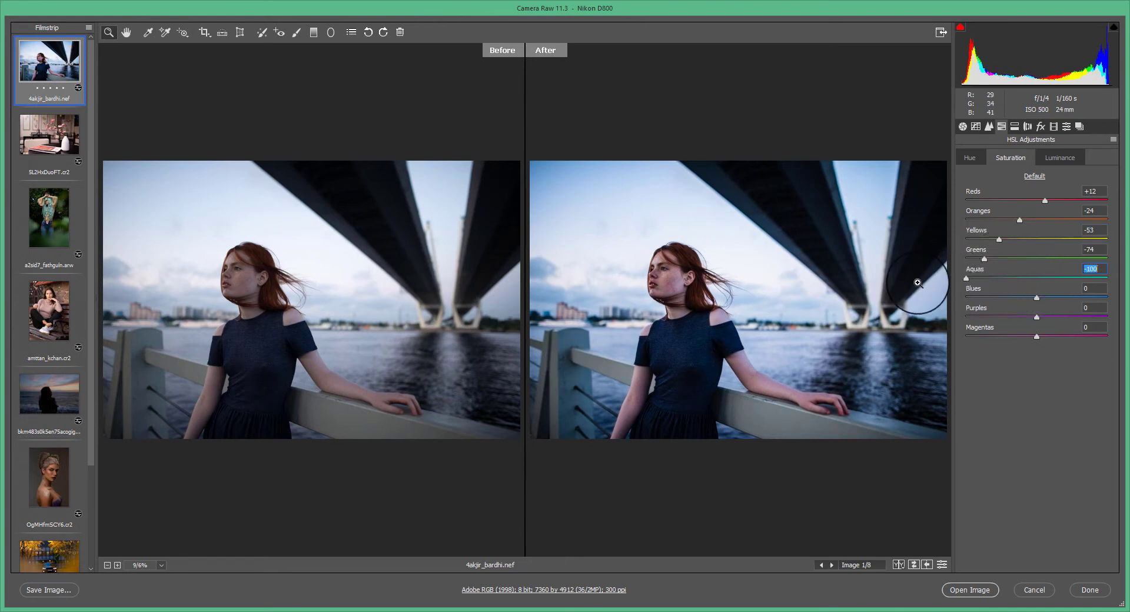
pyautogui.moveTo(1036, 298); pyautogui.dragTo(1029, 299)
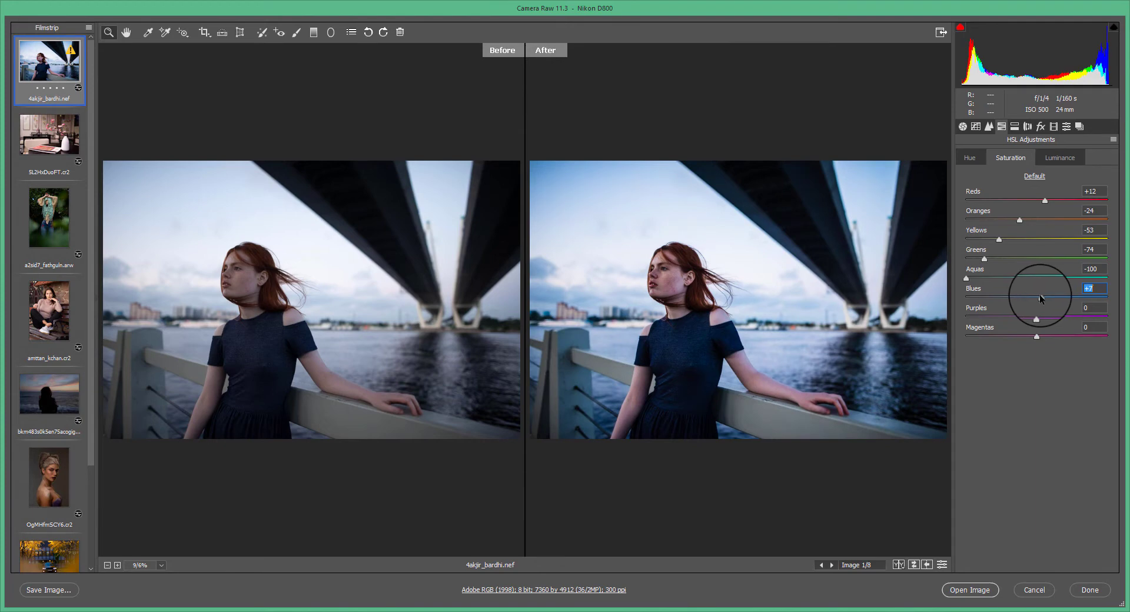
# Step: Set the HSL luminance of Reds to +18, Oranges to -2, Yellows to -17, Aquas to -33 and Blues to -30
pyautogui.click(1048, 159)
pyautogui.moveTo(1036, 200); pyautogui.dragTo(1043, 201)
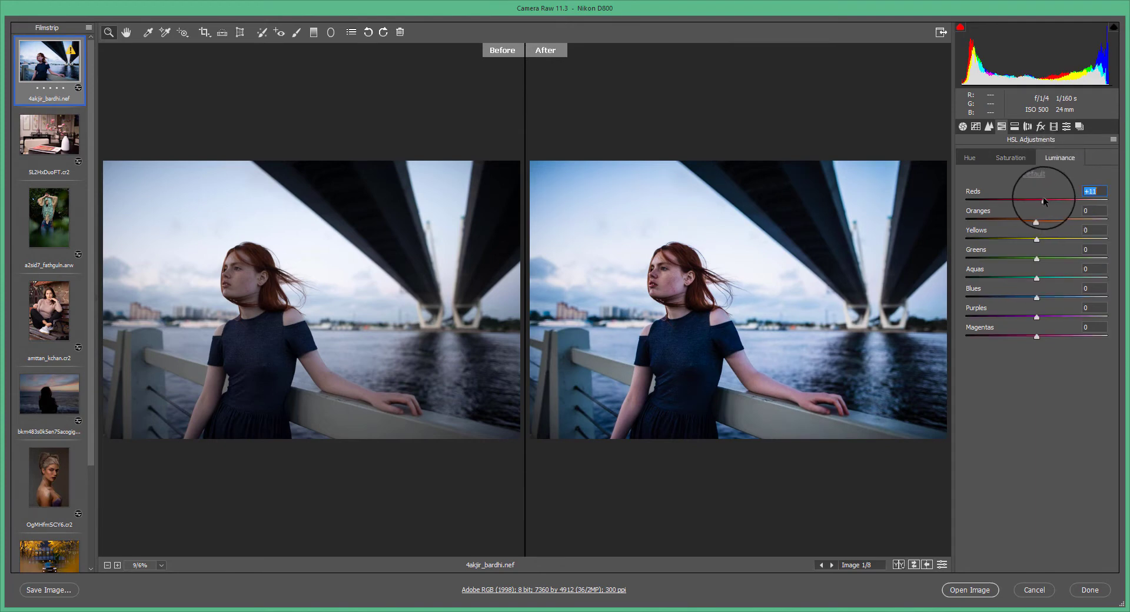
pyautogui.moveTo(1026, 243); pyautogui.dragTo(1034, 221)
pyautogui.moveTo(1036, 278); pyautogui.dragTo(1013, 302)
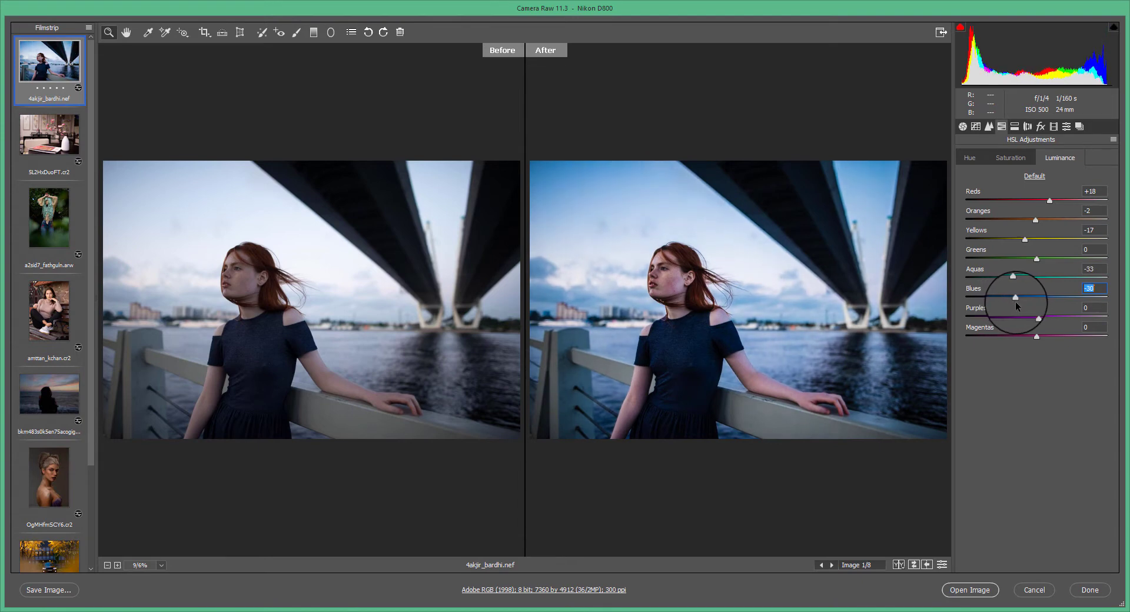
# Step: Split-tone the shadows with hue 224 and saturation 18
pyautogui.click(1014, 127)
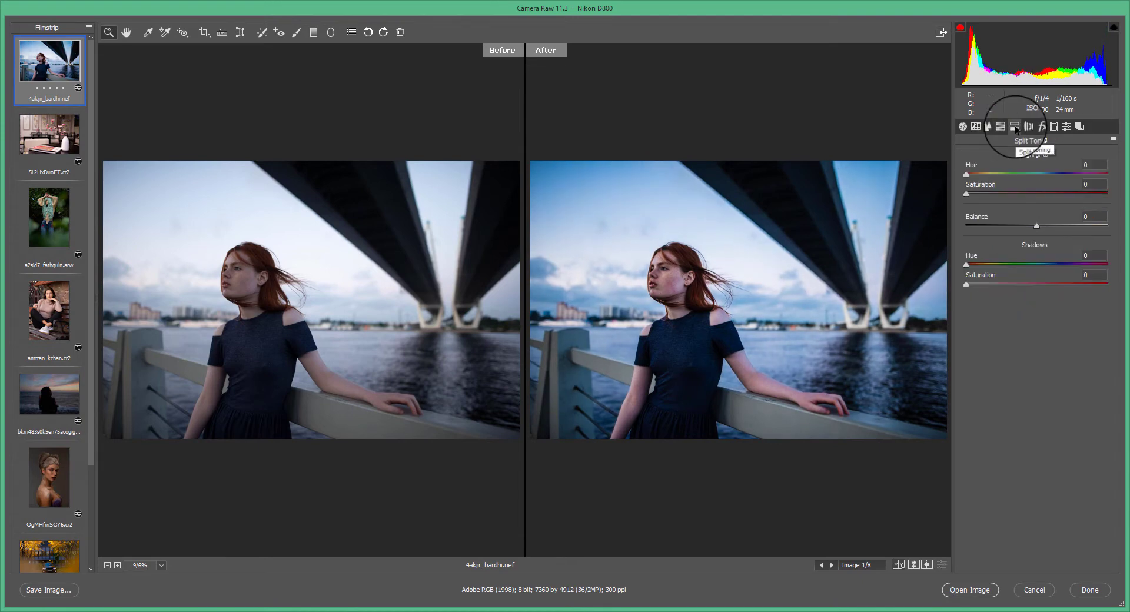
pyautogui.click(1092, 255)
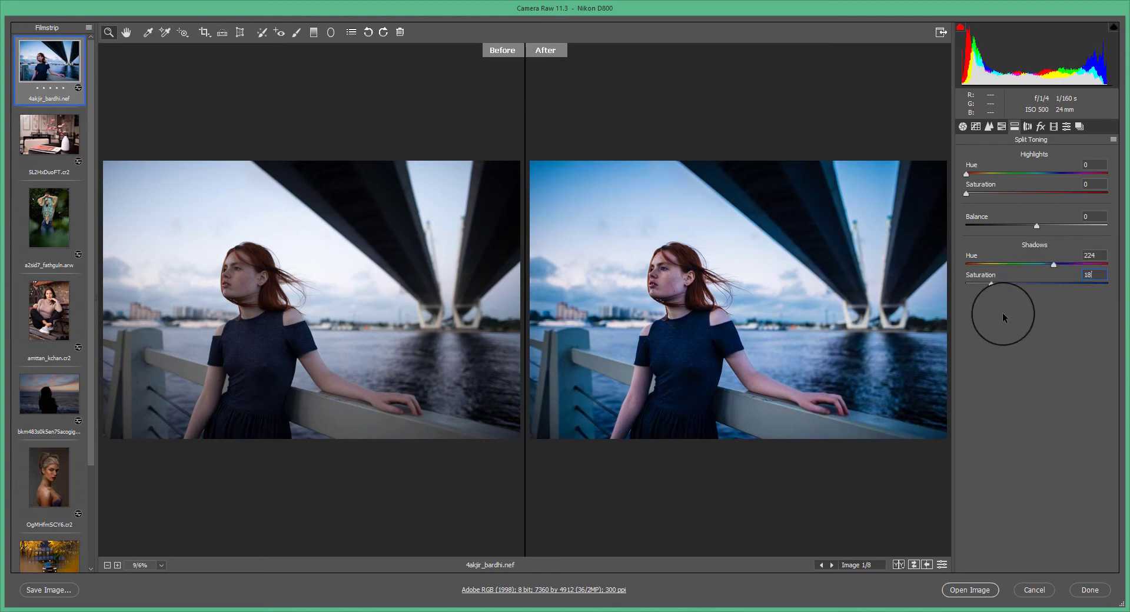
# Step: Calibrate the Green Primary to hue -17 and saturation +45, and the Blue Primary to hue -46 and saturation +20
pyautogui.click(1053, 126)
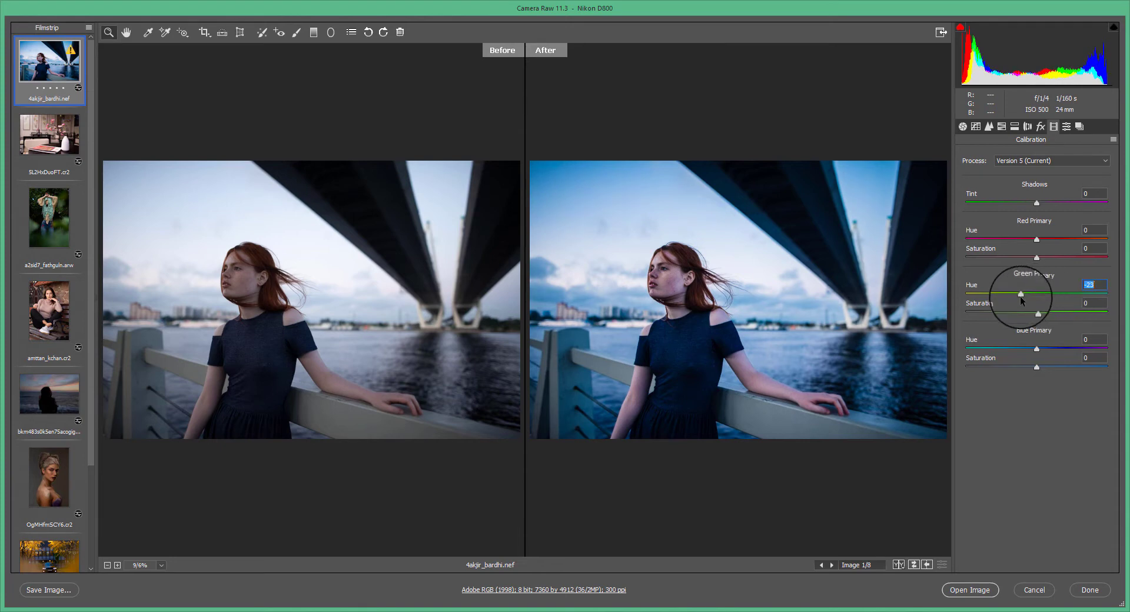
pyautogui.moveTo(1038, 312); pyautogui.dragTo(1053, 313)
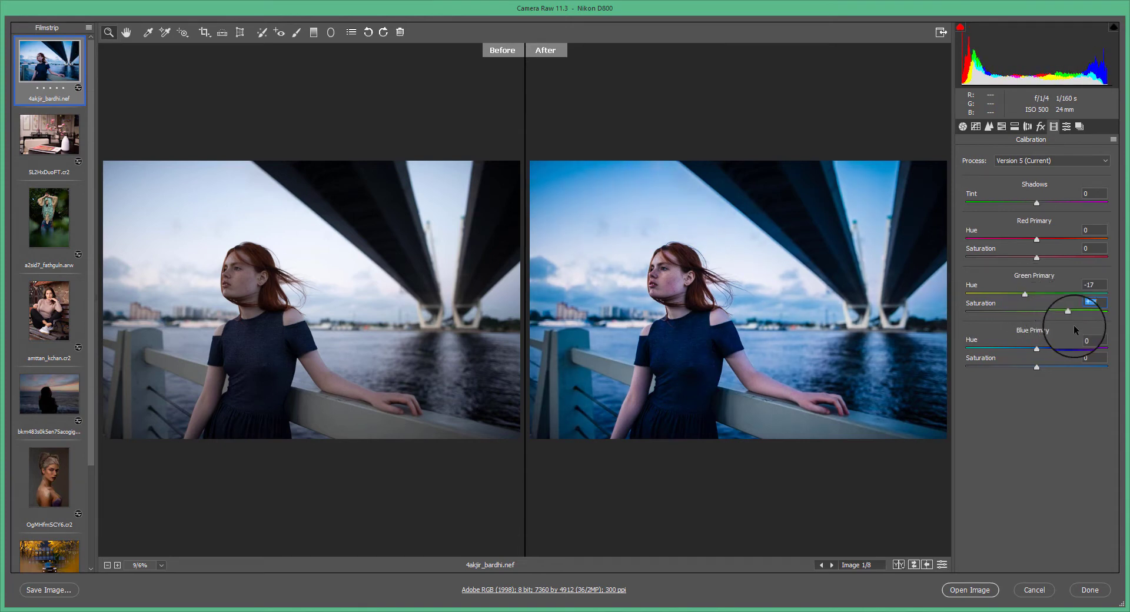
pyautogui.moveTo(1036, 348)
pyautogui.mouseDown()
pyautogui.moveTo(1002, 353)
pyautogui.moveTo(1045, 367)
pyautogui.mouseUp()
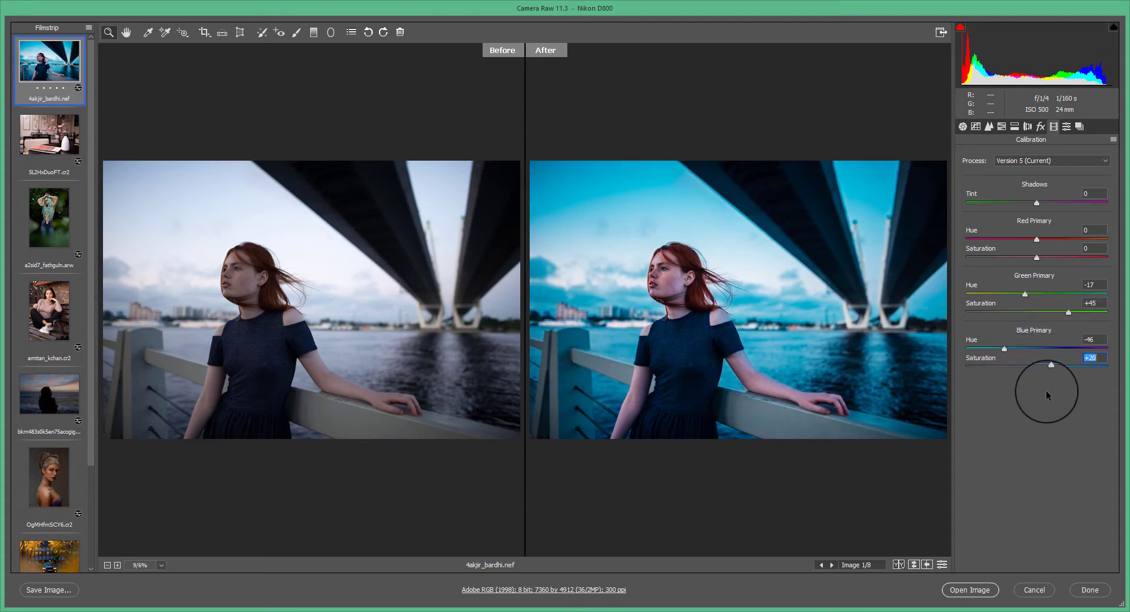
# Step: Lift the black point of the RGB point curve to input 0, output 11
pyautogui.click(975, 126)
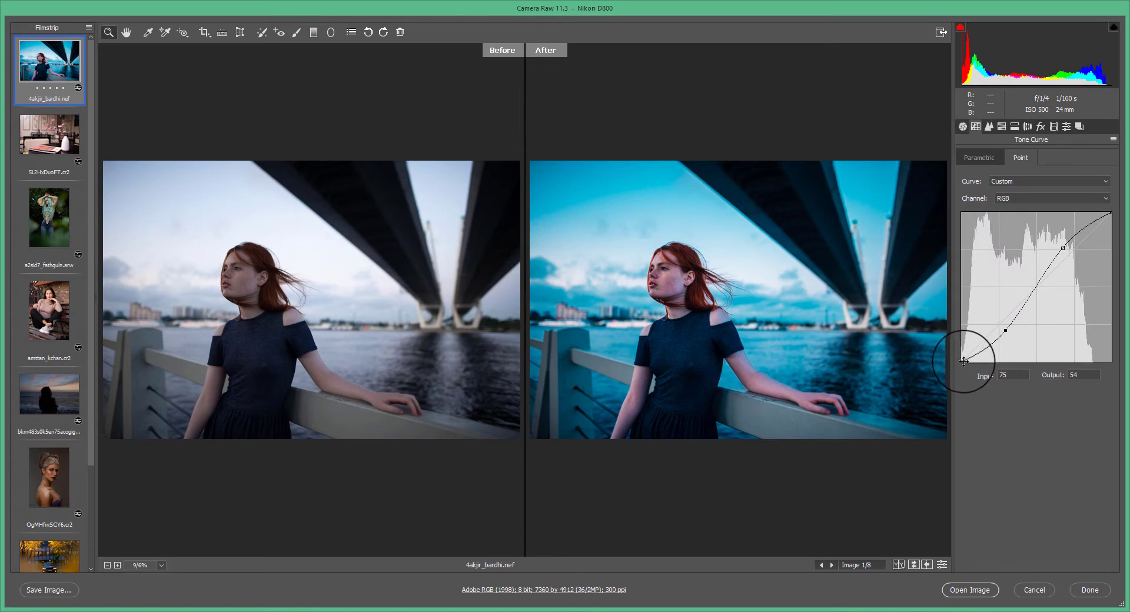
pyautogui.moveTo(961, 361); pyautogui.dragTo(954, 355)
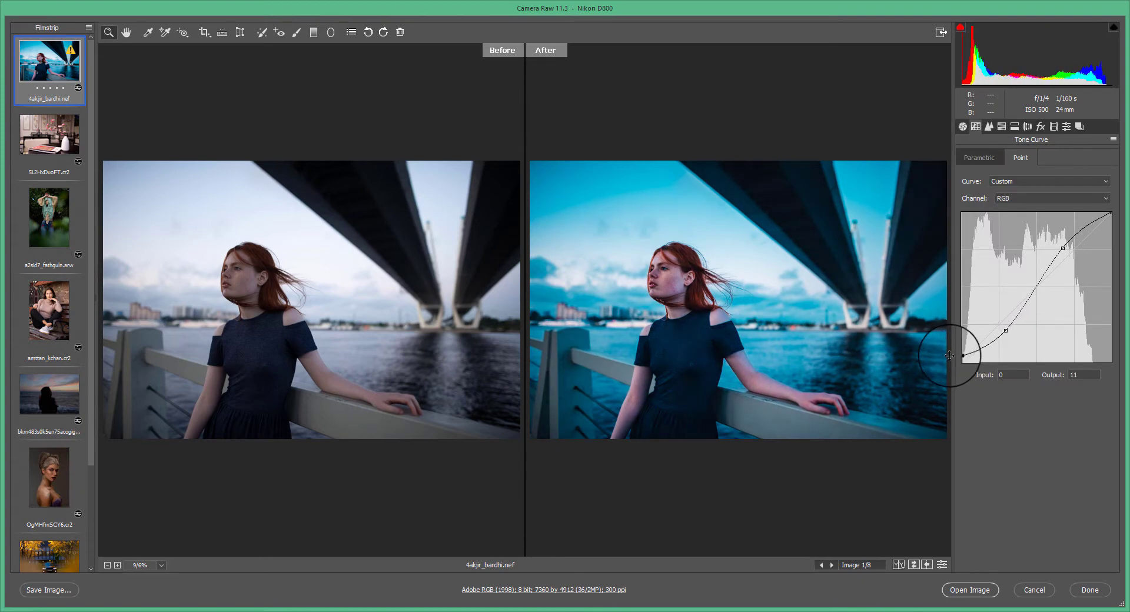
# Step: Save all the current settings as a new preset named "blow color effect" in the User Presets group
pyautogui.click(1066, 126)
pyautogui.click(1095, 566)
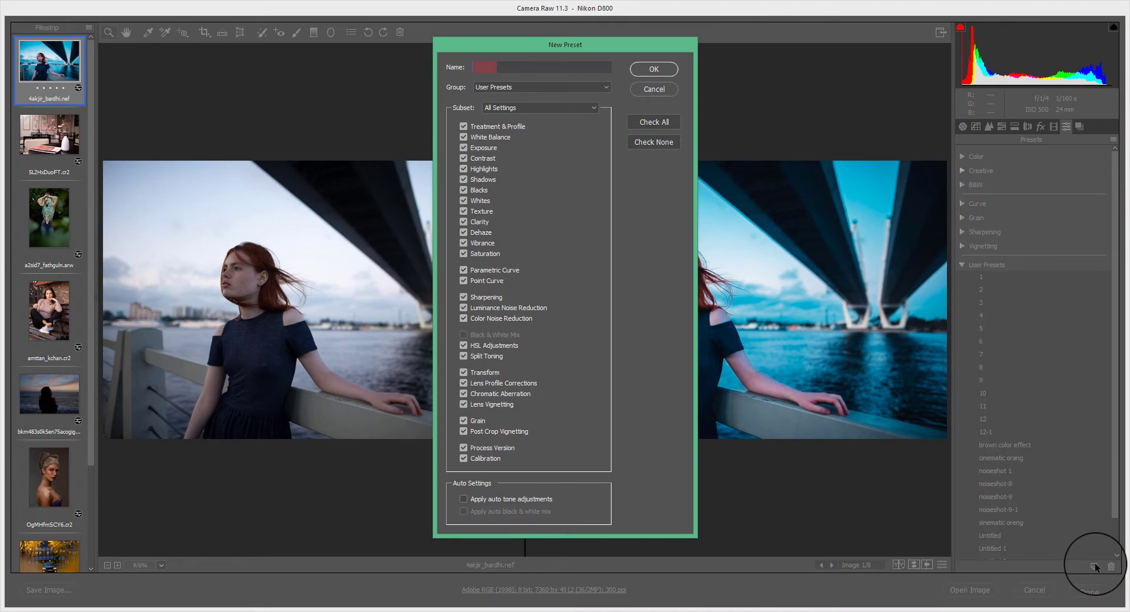
pyautogui.click(662, 66)
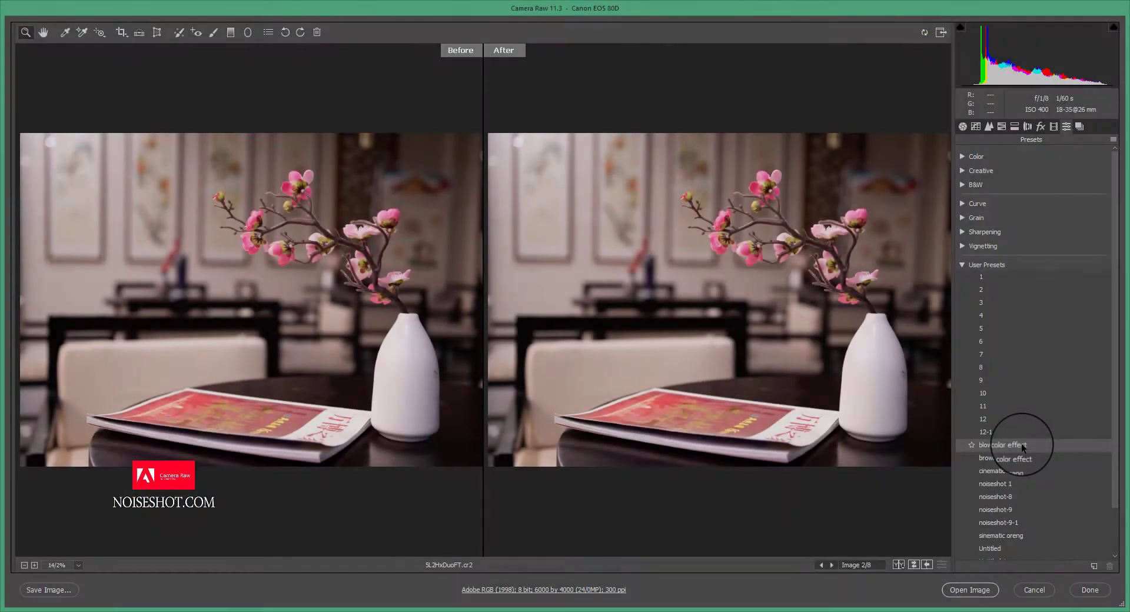
# Step: Apply the "blow color effect" preset to the vase photo and set Temperature to 4150, Tint to -7 and Exposure to -0.70
pyautogui.click(1003, 445)
pyautogui.click(962, 126)
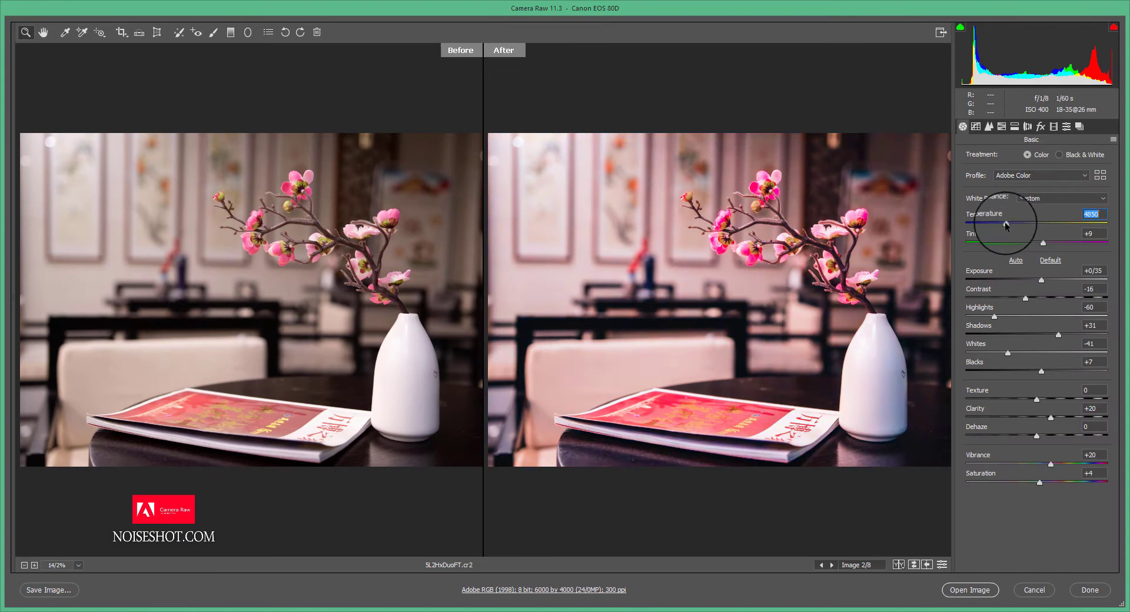
pyautogui.moveTo(998, 223); pyautogui.dragTo(1031, 242)
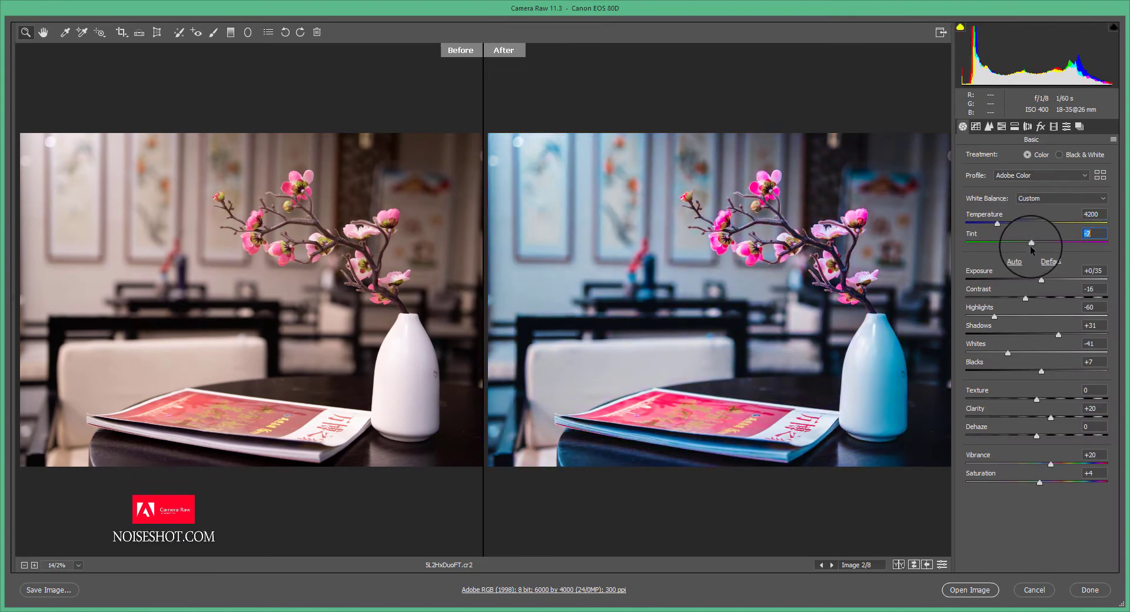
pyautogui.moveTo(1041, 280); pyautogui.dragTo(1032, 281)
pyautogui.moveTo(997, 224); pyautogui.dragTo(995, 223)
pyautogui.moveTo(1026, 278); pyautogui.dragTo(1019, 279)
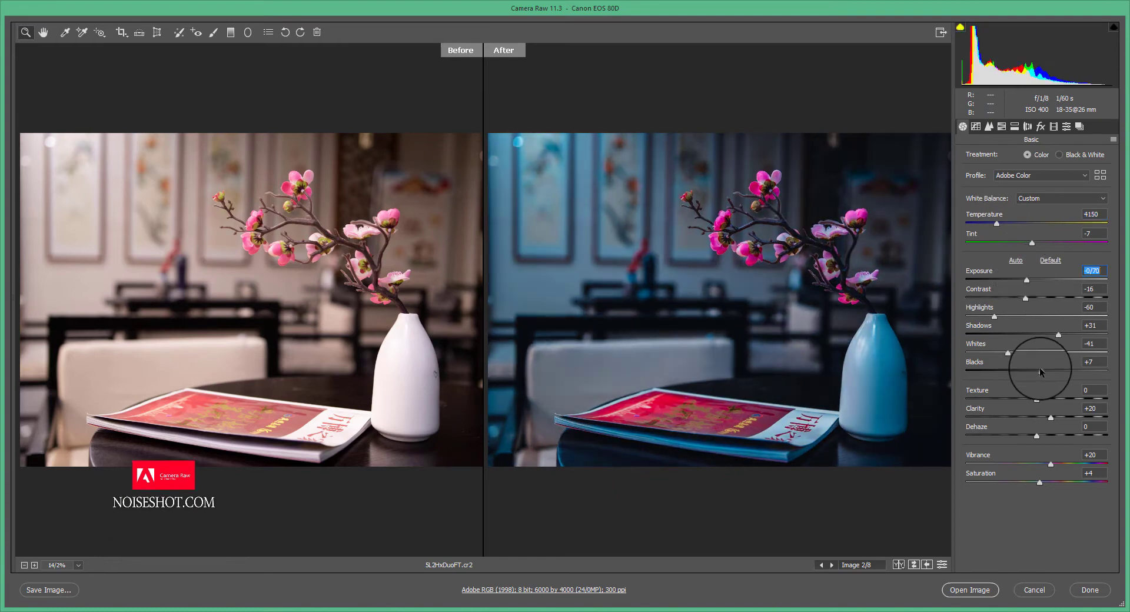
# Step: Set Highlights to -49, Shadows to +32, Blacks to -6, Vibrance to +15, Dehaze to +13, Clarity to +14 and Texture to +8
pyautogui.moveTo(1040, 371); pyautogui.dragTo(1032, 371)
pyautogui.moveTo(993, 317)
pyautogui.mouseDown()
pyautogui.moveTo(1035, 321)
pyautogui.moveTo(1003, 317)
pyautogui.mouseUp()
pyautogui.moveTo(1039, 483)
pyautogui.mouseDown()
pyautogui.moveTo(1089, 475)
pyautogui.moveTo(1038, 482)
pyautogui.mouseUp()
pyautogui.moveTo(1050, 463); pyautogui.dragTo(1053, 437)
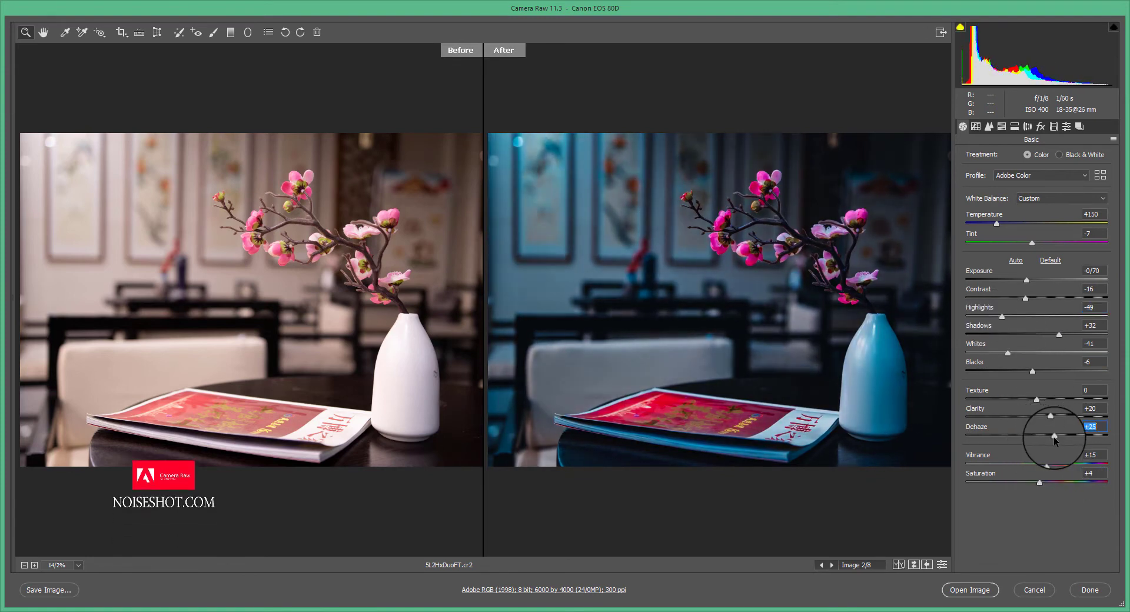
pyautogui.moveTo(1036, 398); pyautogui.dragTo(1045, 419)
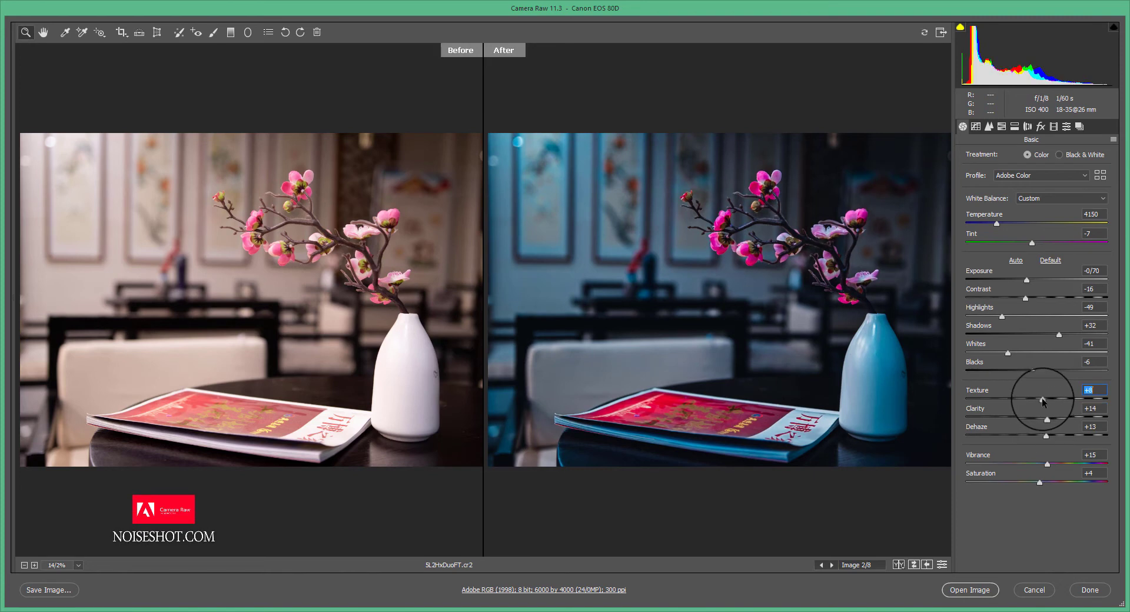
# Step: Lift the black point of the vase photo's RGB curve to input 0, output 30
pyautogui.click(975, 126)
pyautogui.moveTo(962, 361); pyautogui.dragTo(944, 347)
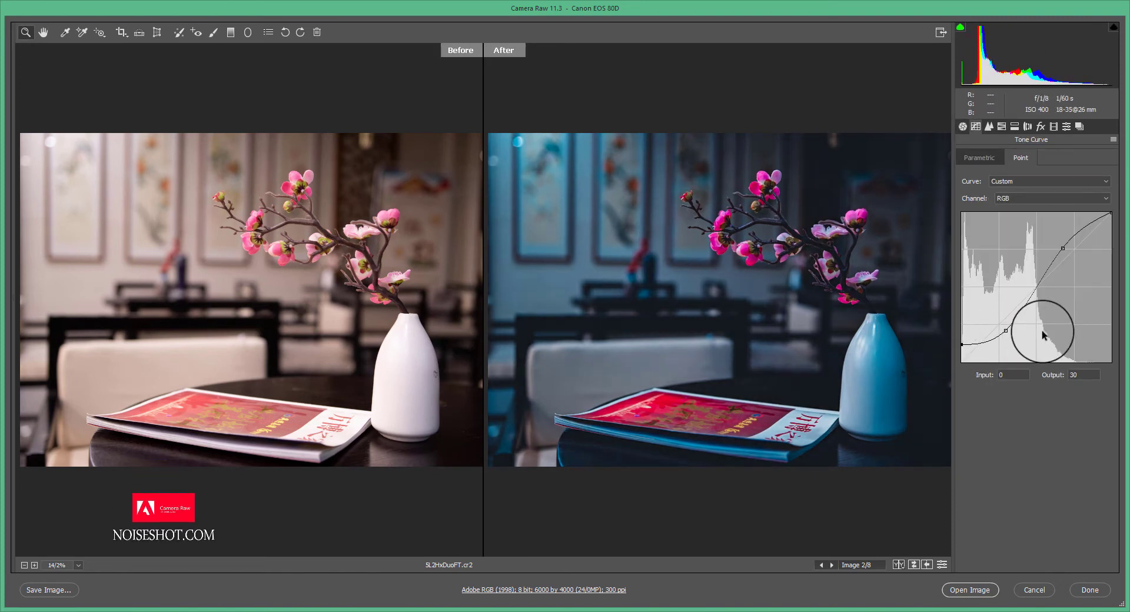
# Step: Set the HSL hue of Blues to -28 for the vase photo
pyautogui.click(1002, 126)
pyautogui.moveTo(1009, 295)
pyautogui.mouseDown()
pyautogui.moveTo(1086, 298)
pyautogui.moveTo(1016, 300)
pyautogui.mouseUp()
pyautogui.click(1010, 158)
pyautogui.hotkey('ctrl', 'alt', 'shift', 'h')
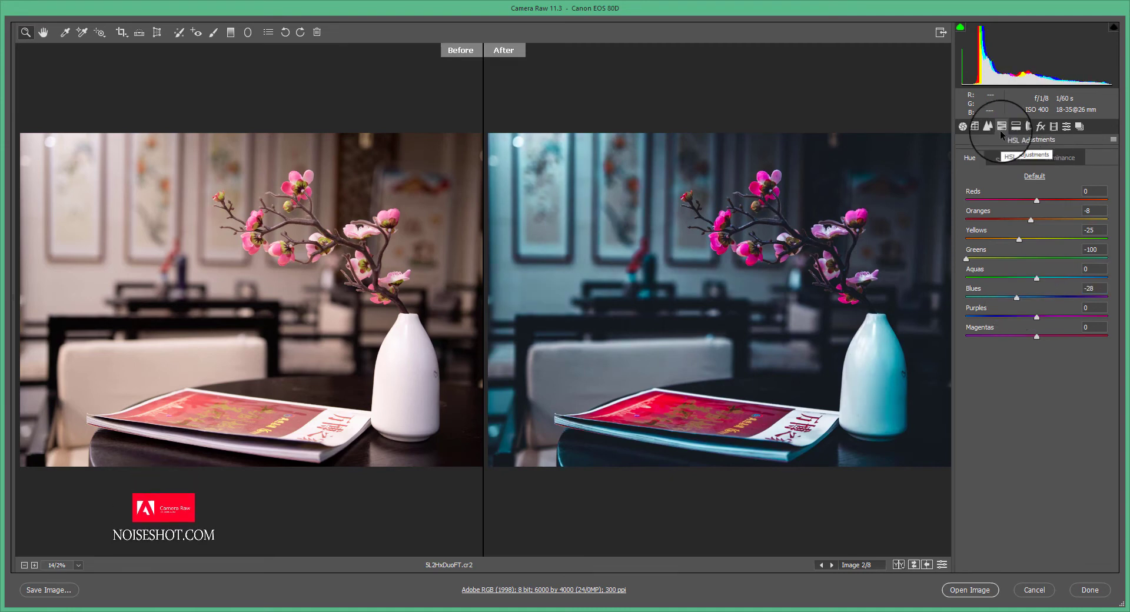
# Step: Set the Green Primary calibration saturation to -83 and increase the split-toning saturation of the shadows
pyautogui.click(1053, 126)
pyautogui.moveTo(1004, 312); pyautogui.dragTo(977, 313)
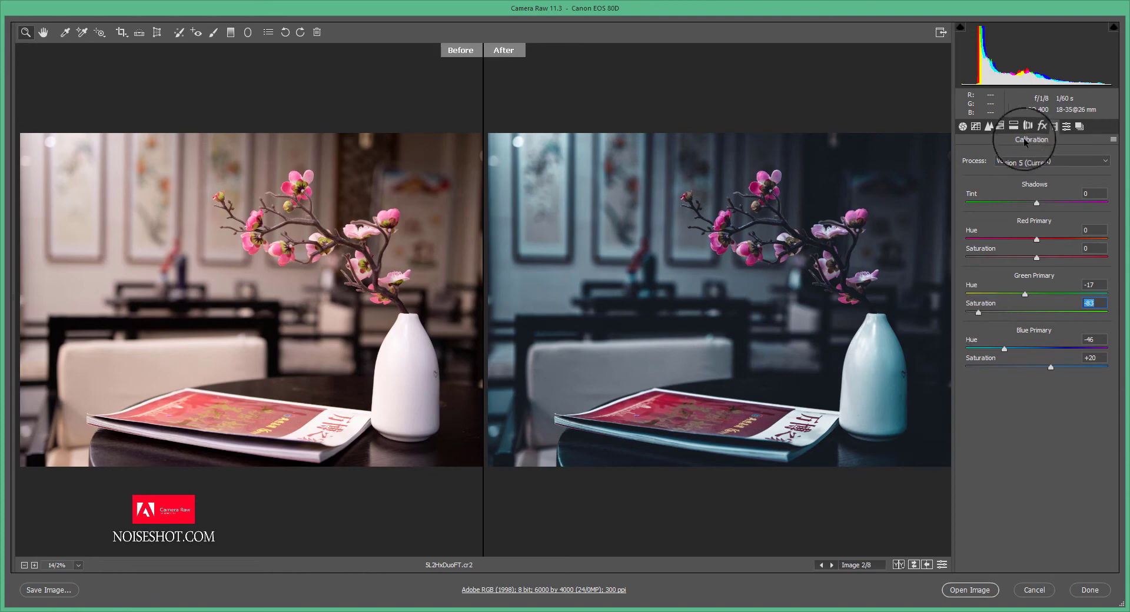
pyautogui.click(1013, 126)
pyautogui.moveTo(992, 283); pyautogui.dragTo(1018, 281)
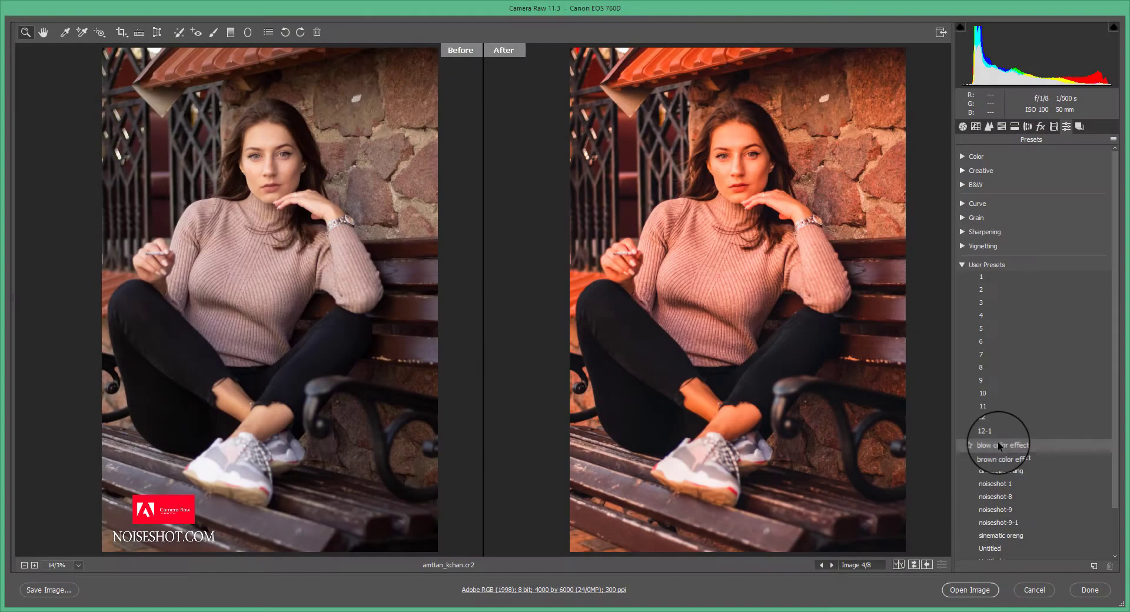
# Step: Set the bench portrait's Temperature to 3450, Tint to -13 and Exposure to +0.10
pyautogui.click(962, 126)
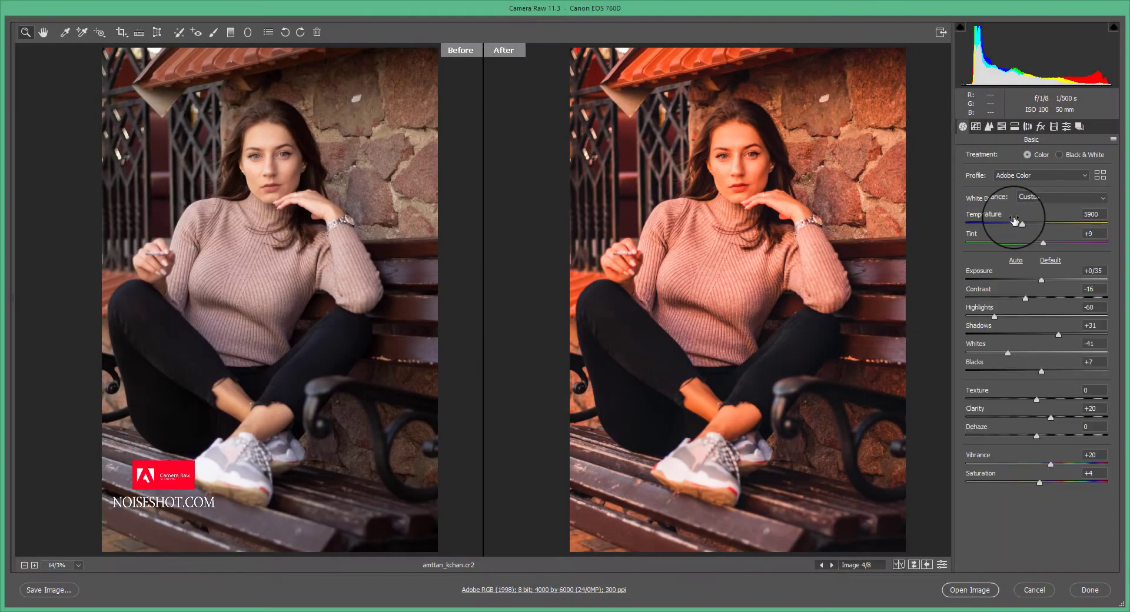
pyautogui.moveTo(1008, 224); pyautogui.dragTo(1036, 278)
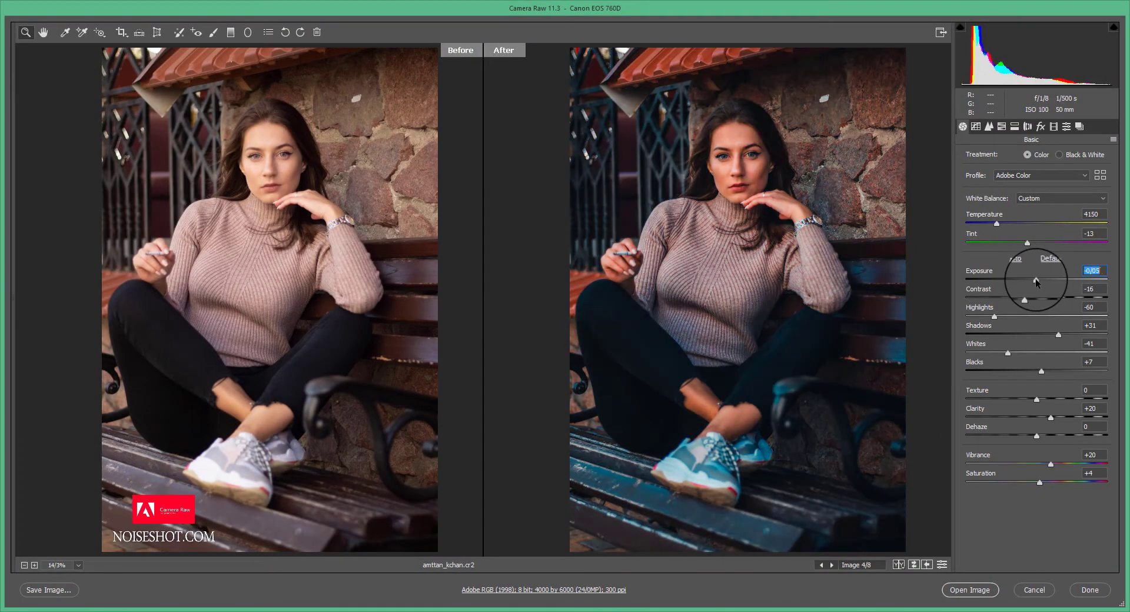
pyautogui.moveTo(996, 224); pyautogui.dragTo(986, 228)
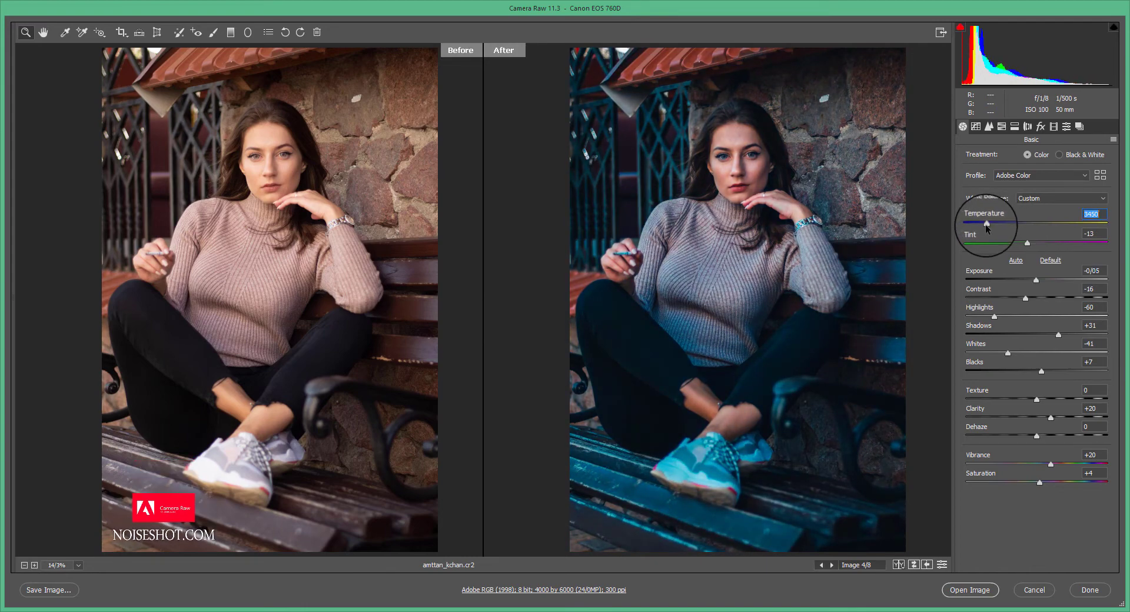
pyautogui.moveTo(1036, 279); pyautogui.dragTo(1039, 282)
# Step: Set Highlights to -77, Shadows to +70, Whites to -57 and Blacks to -8, and warm the Temperature to 3650
pyautogui.moveTo(994, 316); pyautogui.dragTo(982, 316)
pyautogui.moveTo(1058, 334); pyautogui.dragTo(1085, 333)
pyautogui.moveTo(1007, 352); pyautogui.dragTo(1035, 372)
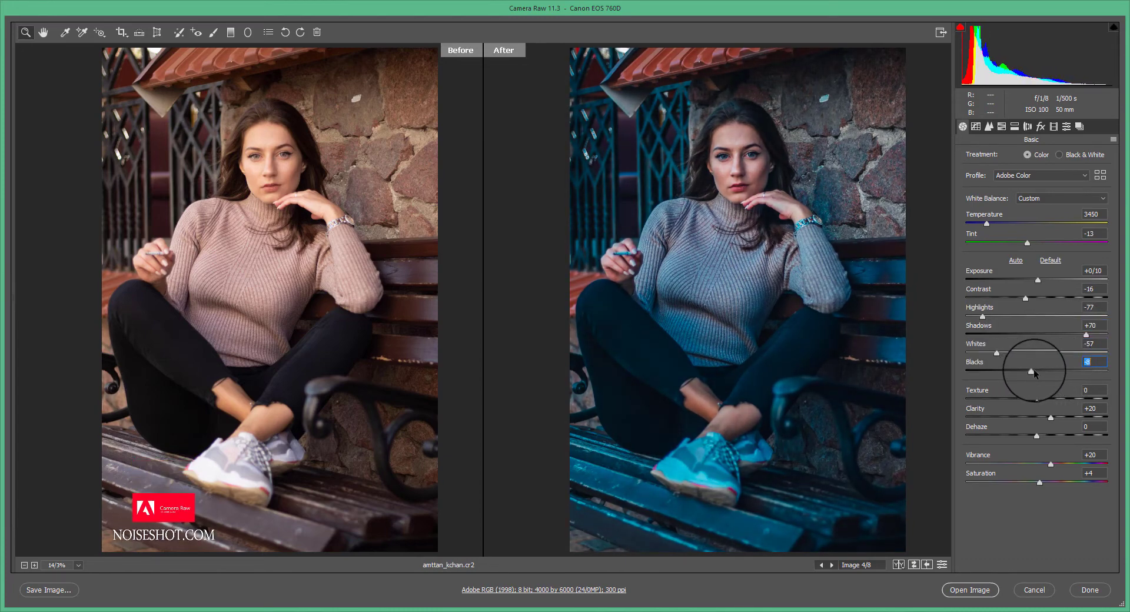
pyautogui.moveTo(986, 220); pyautogui.dragTo(989, 220)
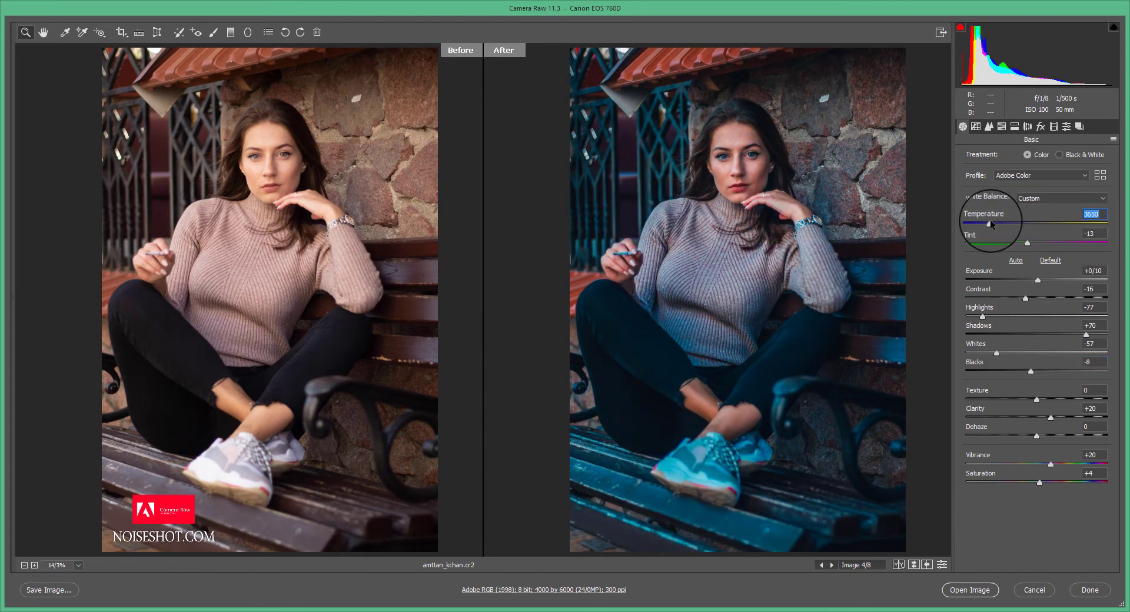
# Step: Fine-tune the HSL hues of Aquas and Blues for the bench portrait and set the luminance of Blues to -8
pyautogui.click(975, 126)
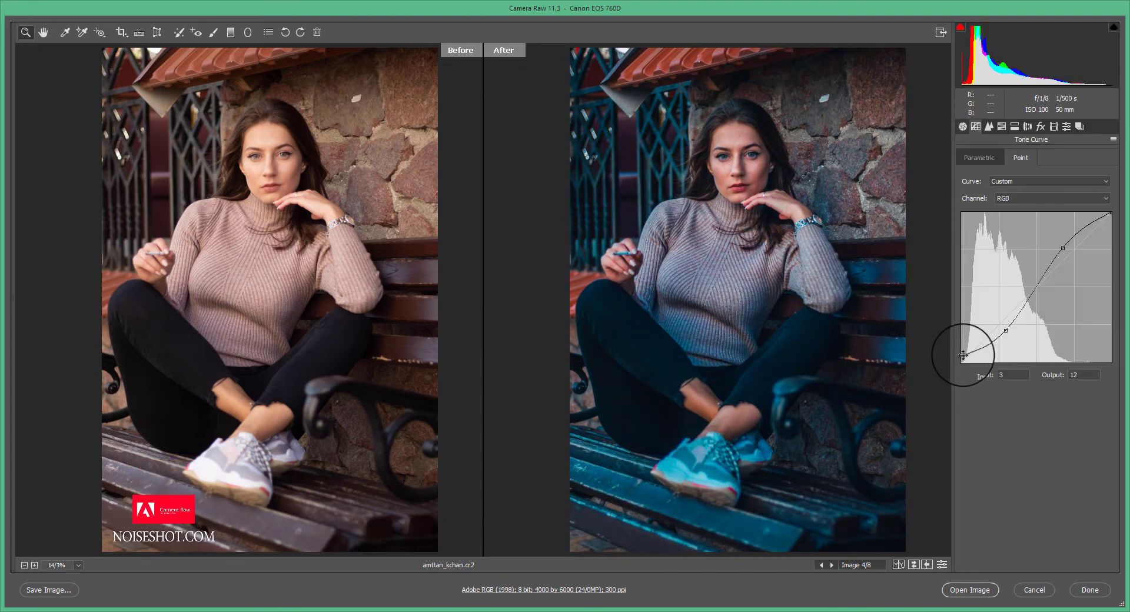
pyautogui.click(1001, 126)
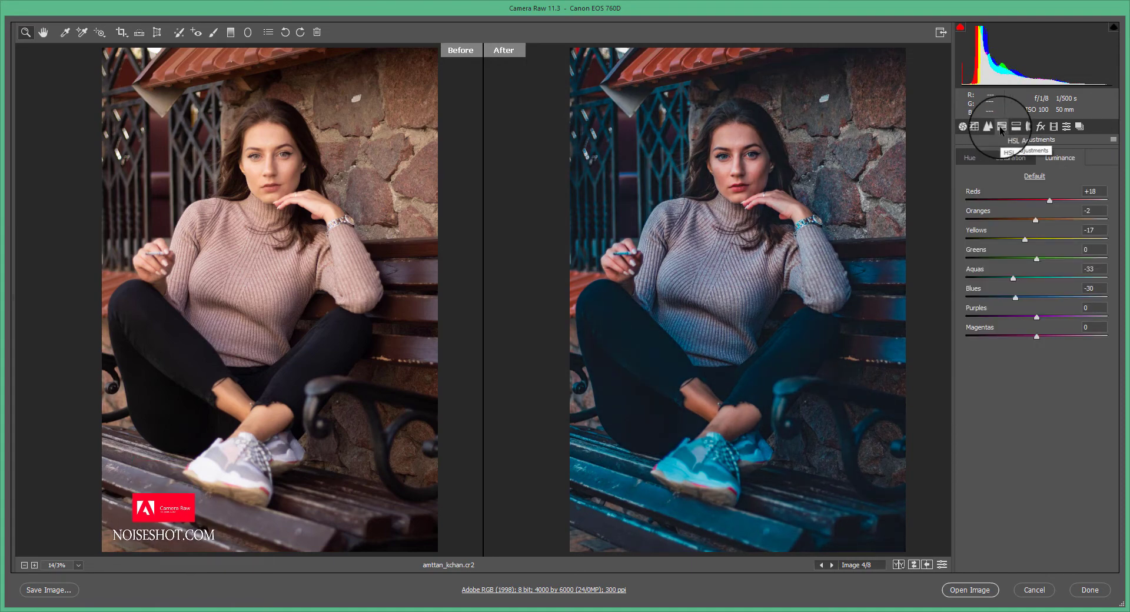
pyautogui.click(969, 157)
pyautogui.moveTo(1036, 278)
pyautogui.mouseDown()
pyautogui.moveTo(1079, 280)
pyautogui.moveTo(1016, 299)
pyautogui.moveTo(1076, 300)
pyautogui.moveTo(990, 299)
pyautogui.moveTo(1004, 312)
pyautogui.moveTo(993, 316)
pyautogui.moveTo(1029, 298)
pyautogui.mouseUp()
pyautogui.click(1012, 158)
pyautogui.click(1049, 158)
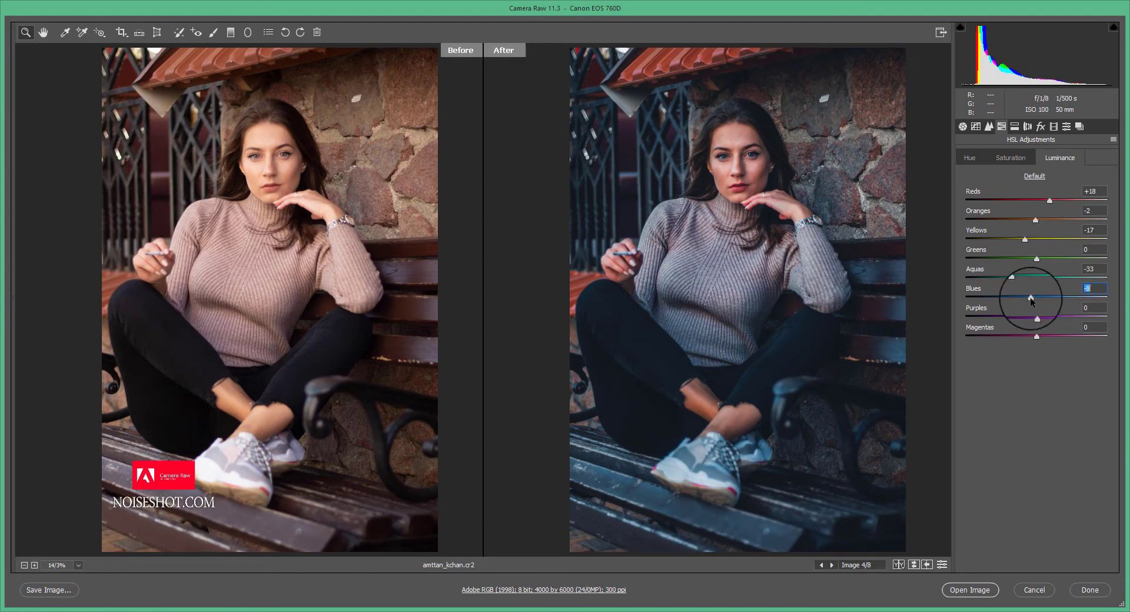
# Step: Set the split-toning shadow saturation to 18, lower the Balance, and set the Blue Primary calibration saturation to -56
pyautogui.click(1027, 126)
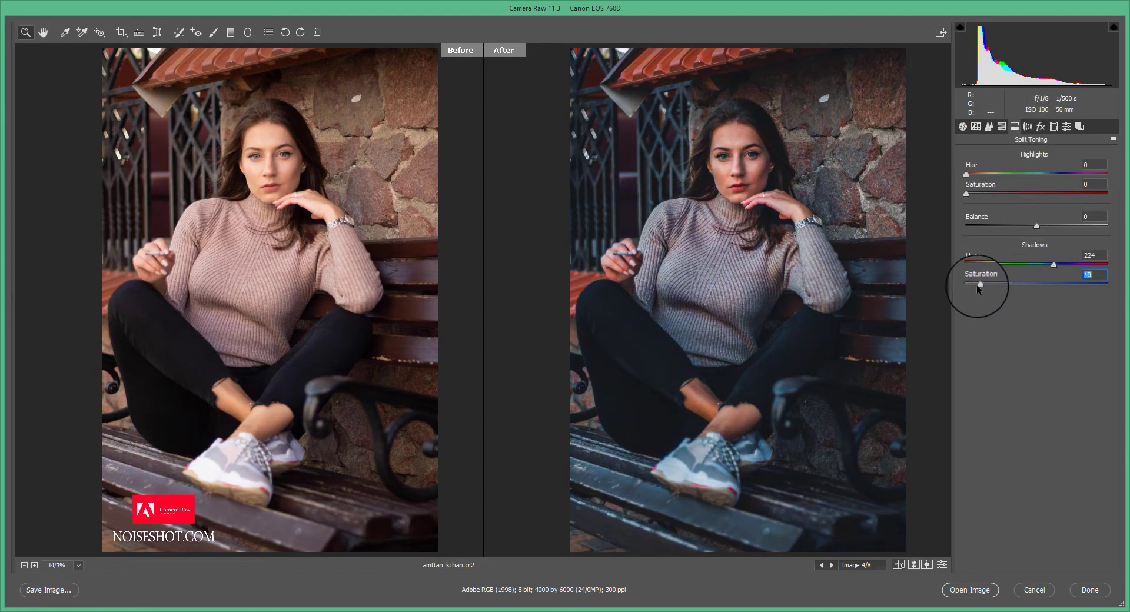
pyautogui.moveTo(961, 286); pyautogui.dragTo(1007, 280)
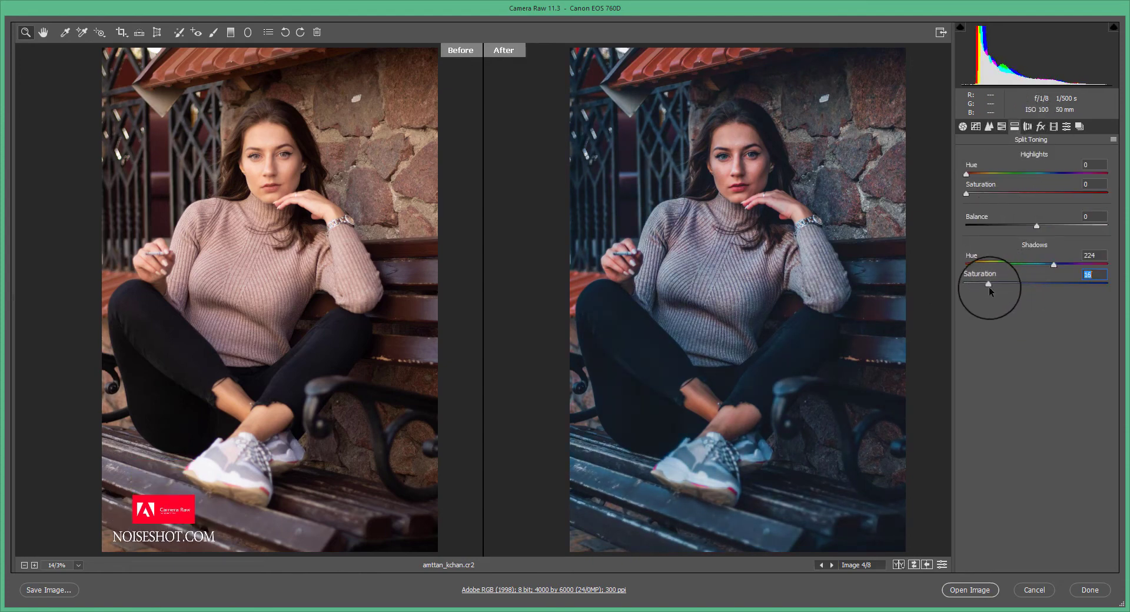
pyautogui.moveTo(1036, 227)
pyautogui.mouseDown()
pyautogui.moveTo(1004, 228)
pyautogui.moveTo(1036, 227)
pyautogui.mouseUp()
pyautogui.moveTo(977, 285); pyautogui.dragTo(990, 285)
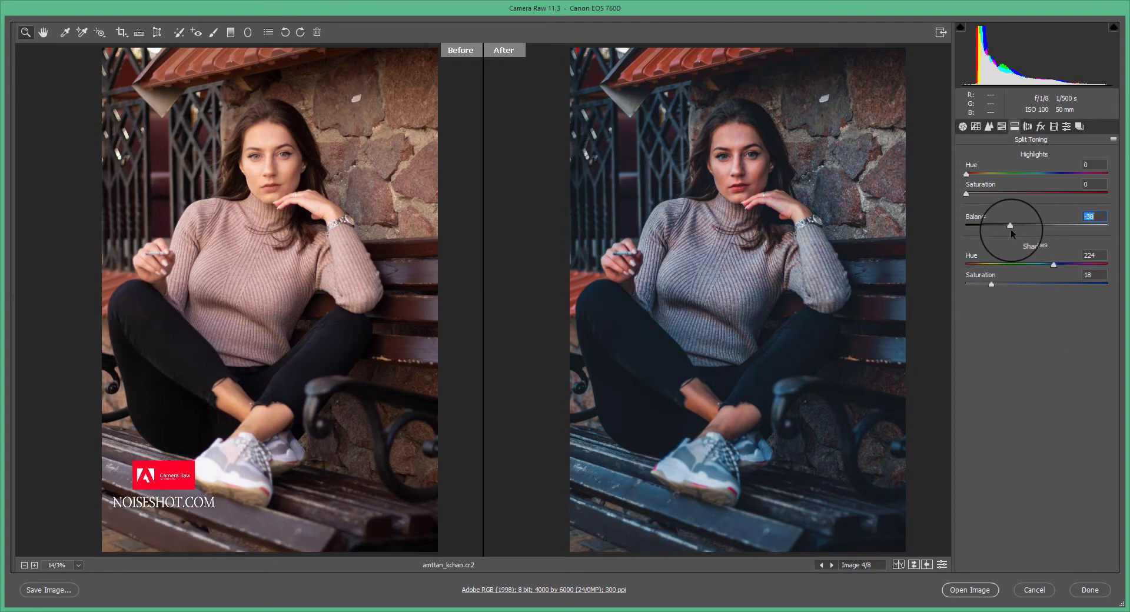
pyautogui.click(1053, 126)
pyautogui.moveTo(1004, 363)
pyautogui.mouseDown()
pyautogui.moveTo(1021, 368)
pyautogui.moveTo(997, 369)
pyautogui.mouseUp()
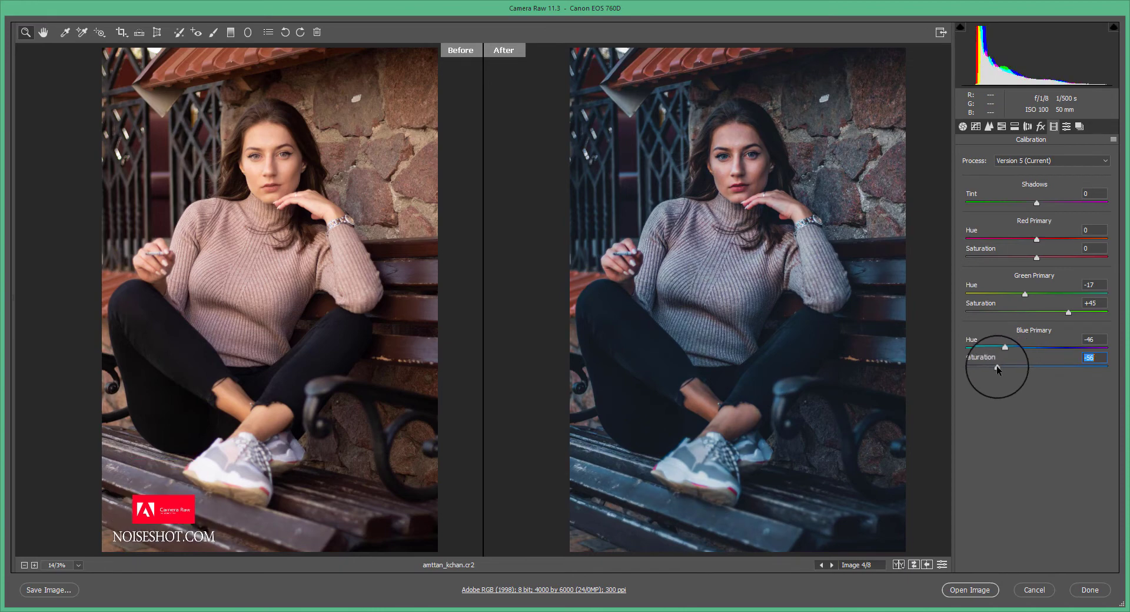
# Step: Apply the "blow color effect" preset to the seaside silhouette and set Temperature to 5850, Exposure to +1.20, Highlights to -71 and Shadows to +75
pyautogui.click(1007, 444)
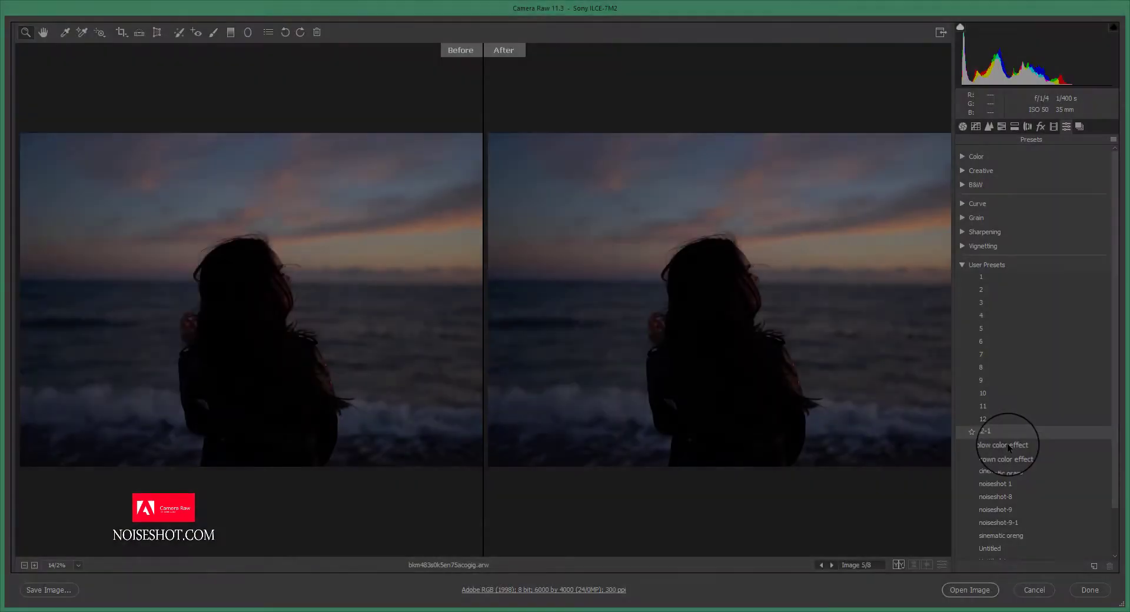
pyautogui.click(964, 126)
pyautogui.moveTo(1040, 278); pyautogui.dragTo(1053, 274)
pyautogui.click(1012, 222)
pyautogui.moveTo(1013, 221)
pyautogui.mouseDown()
pyautogui.moveTo(1030, 221)
pyautogui.moveTo(1021, 222)
pyautogui.mouseUp()
pyautogui.moveTo(1041, 279); pyautogui.dragTo(1053, 279)
pyautogui.moveTo(994, 315); pyautogui.dragTo(1089, 327)
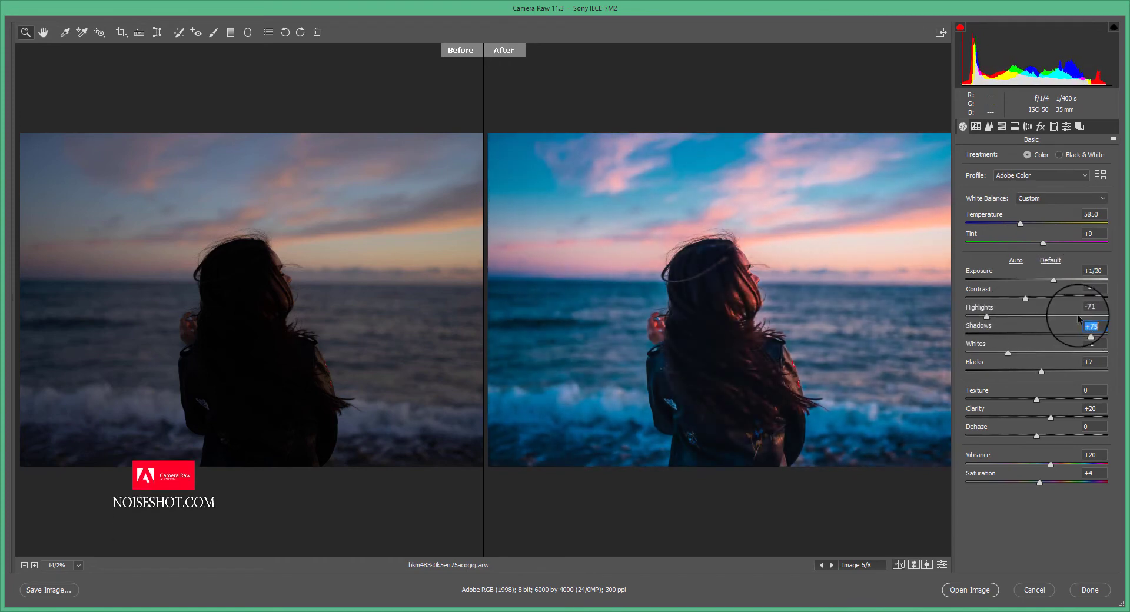
# Step: Set Whites to -33, Saturation to +11 and Vibrance to +28, and cool the seaside photo's Temperature to 5600
pyautogui.moveTo(1008, 353)
pyautogui.mouseDown()
pyautogui.moveTo(1044, 356)
pyautogui.moveTo(1013, 368)
pyautogui.mouseUp()
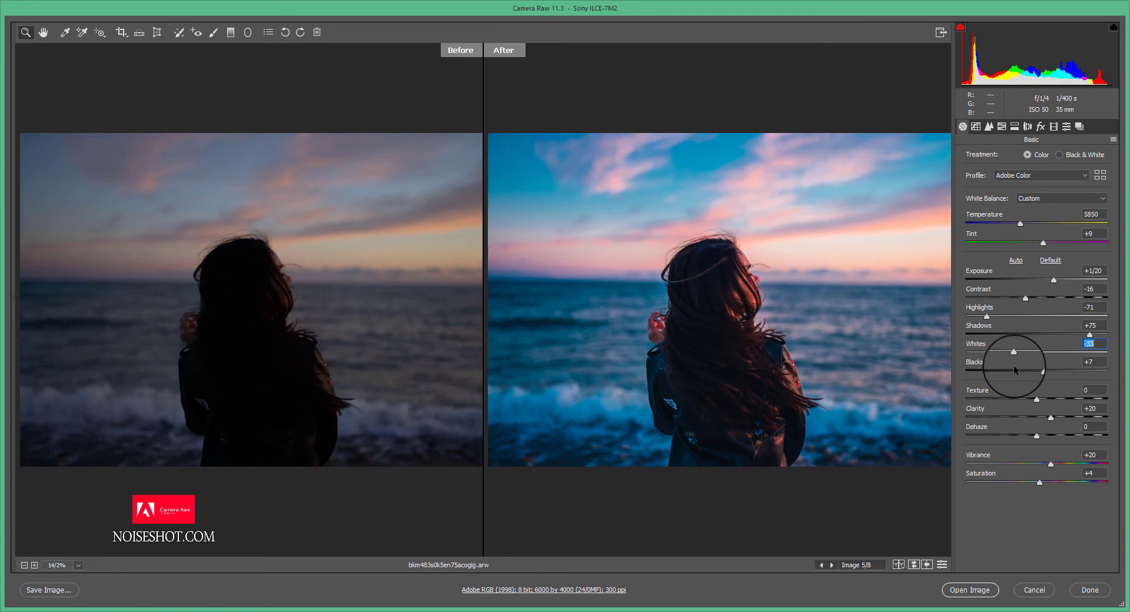
pyautogui.click(1049, 417)
pyautogui.moveTo(1040, 482); pyautogui.dragTo(1043, 482)
pyautogui.moveTo(1051, 463); pyautogui.dragTo(1056, 463)
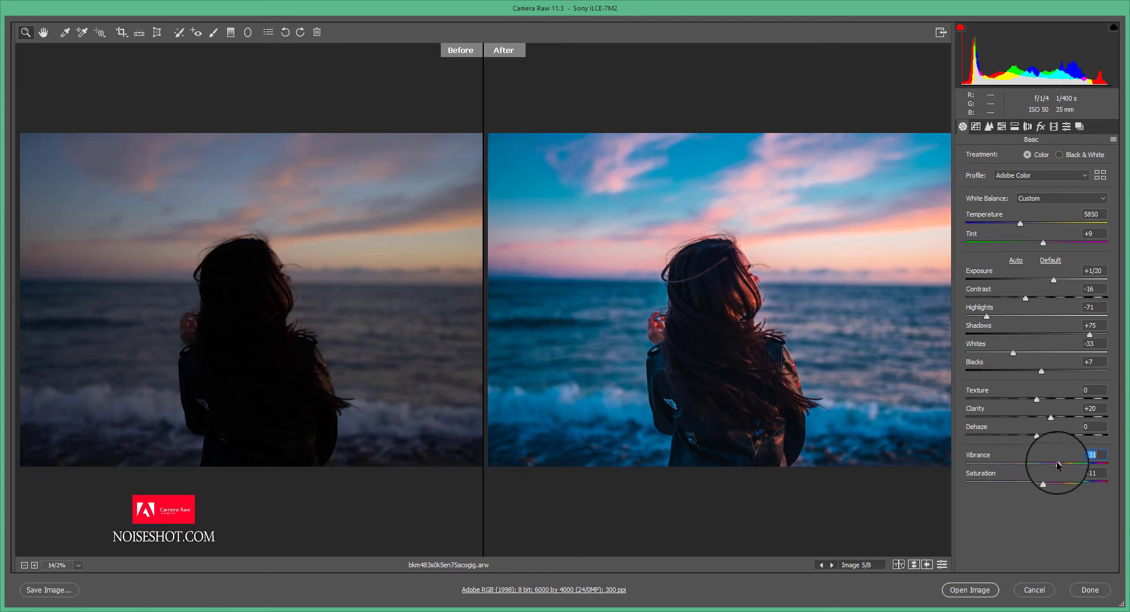
pyautogui.moveTo(1019, 223); pyautogui.dragTo(1014, 227)
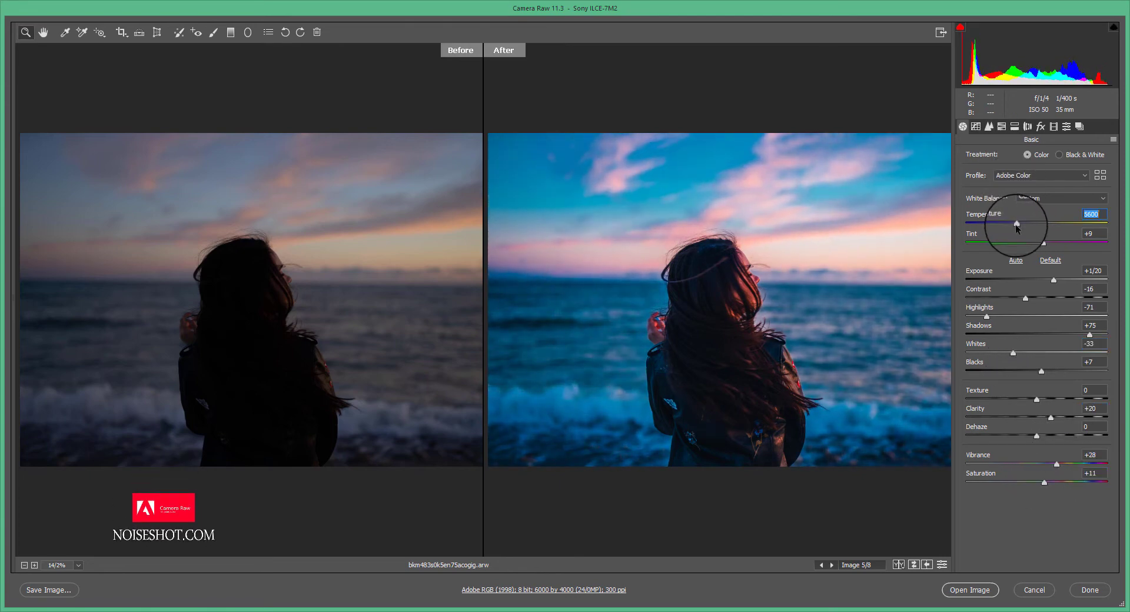
# Step: Lower the sharpening Masking and set the HSL luminance of Blues to +8 for the seaside photo
pyautogui.click(976, 125)
pyautogui.moveTo(957, 351); pyautogui.dragTo(957, 350)
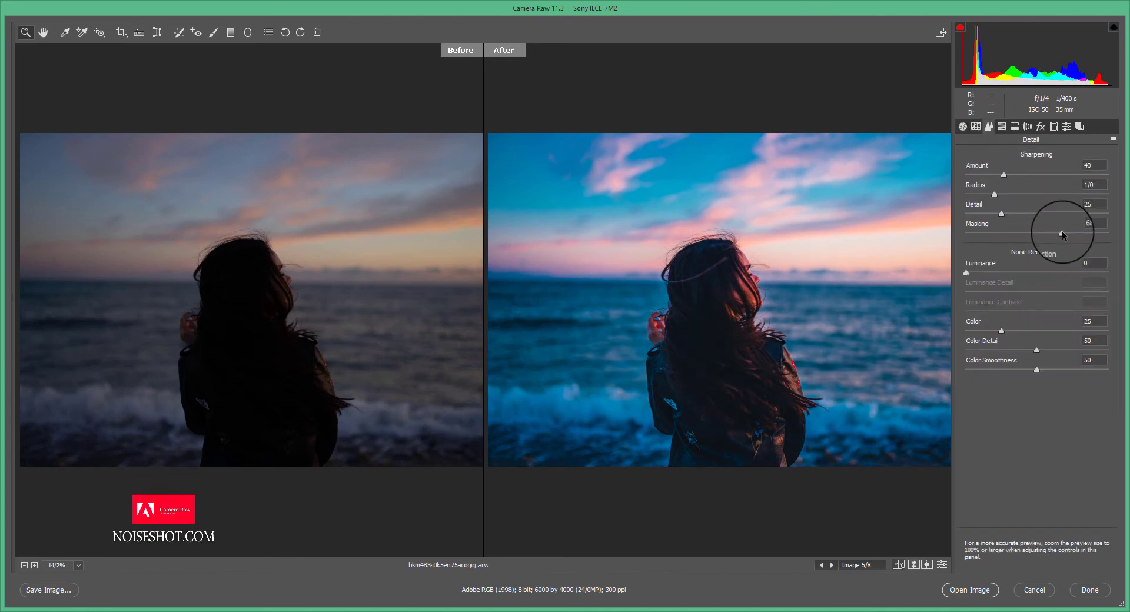
pyautogui.moveTo(1061, 231); pyautogui.dragTo(1026, 234)
pyautogui.click(1000, 125)
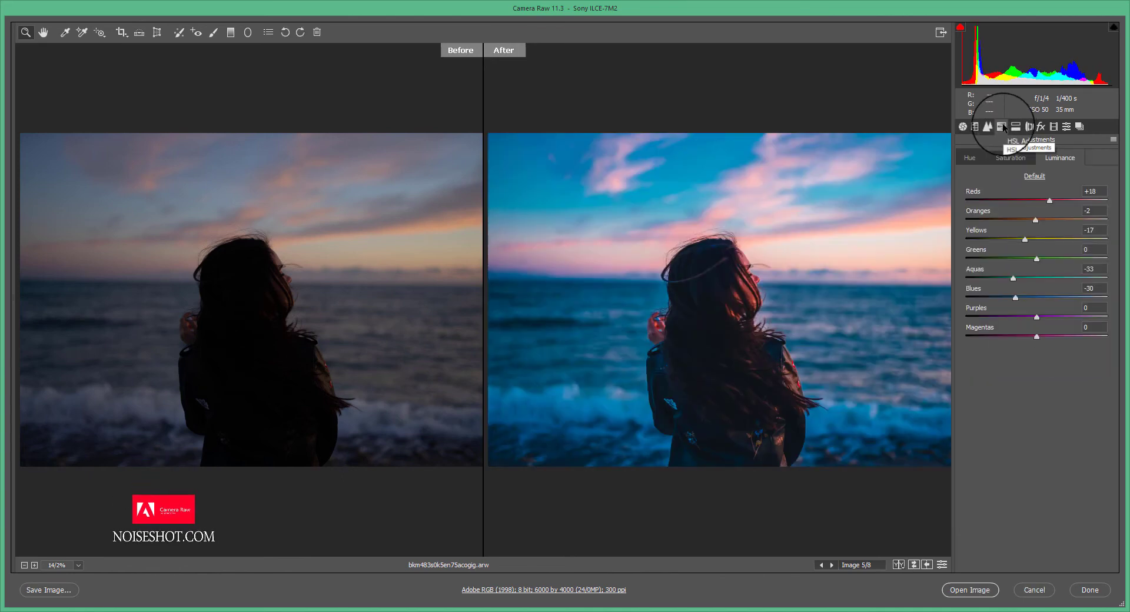
pyautogui.moveTo(1035, 298)
pyautogui.mouseDown()
pyautogui.moveTo(1014, 298)
pyautogui.moveTo(1042, 306)
pyautogui.mouseUp()
pyautogui.click(1009, 158)
pyautogui.click(969, 158)
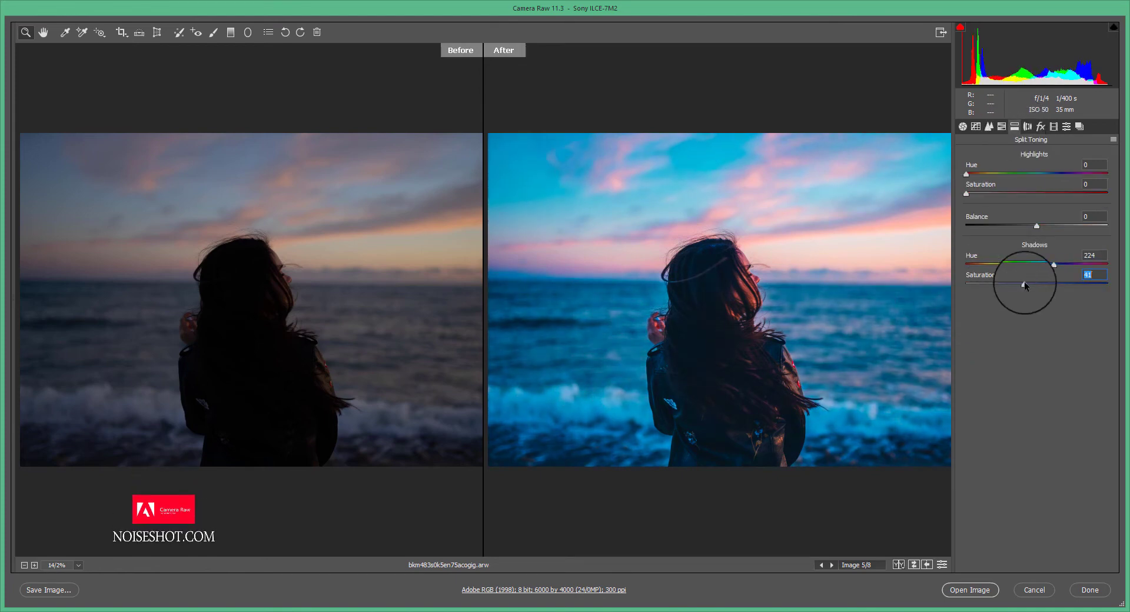
# Step: Reduce the split-toning shadow saturation and adjust the calibration saturation of the Red, Green and Blue Primaries
pyautogui.moveTo(1024, 281); pyautogui.dragTo(987, 288)
pyautogui.click(1053, 126)
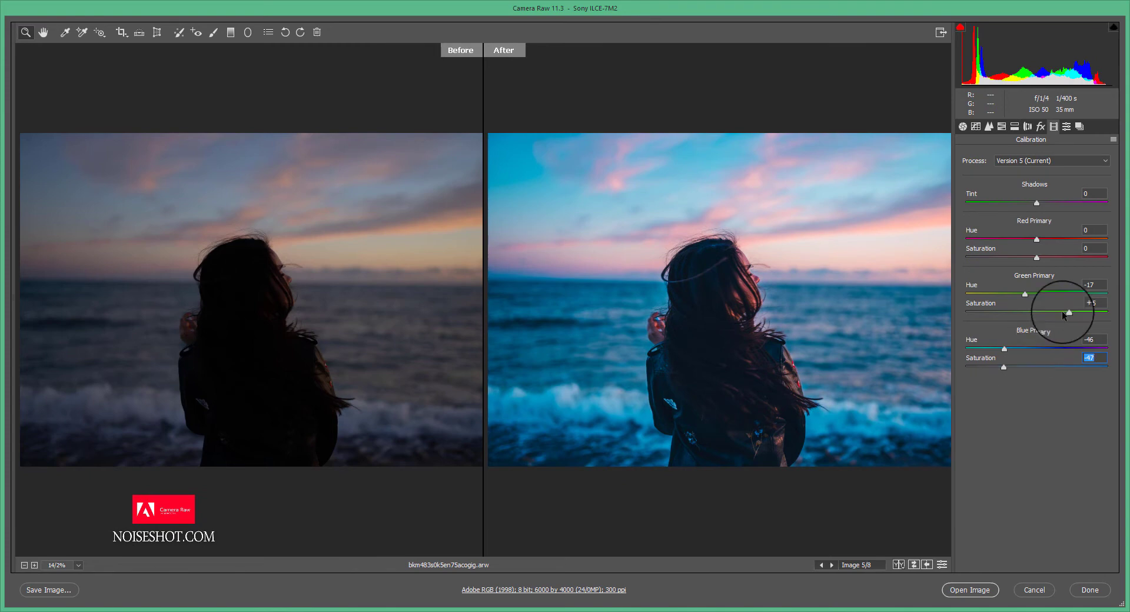
pyautogui.moveTo(1061, 313); pyautogui.dragTo(998, 312)
pyautogui.moveTo(1036, 257); pyautogui.dragTo(1073, 258)
pyautogui.moveTo(1003, 367); pyautogui.dragTo(1036, 367)
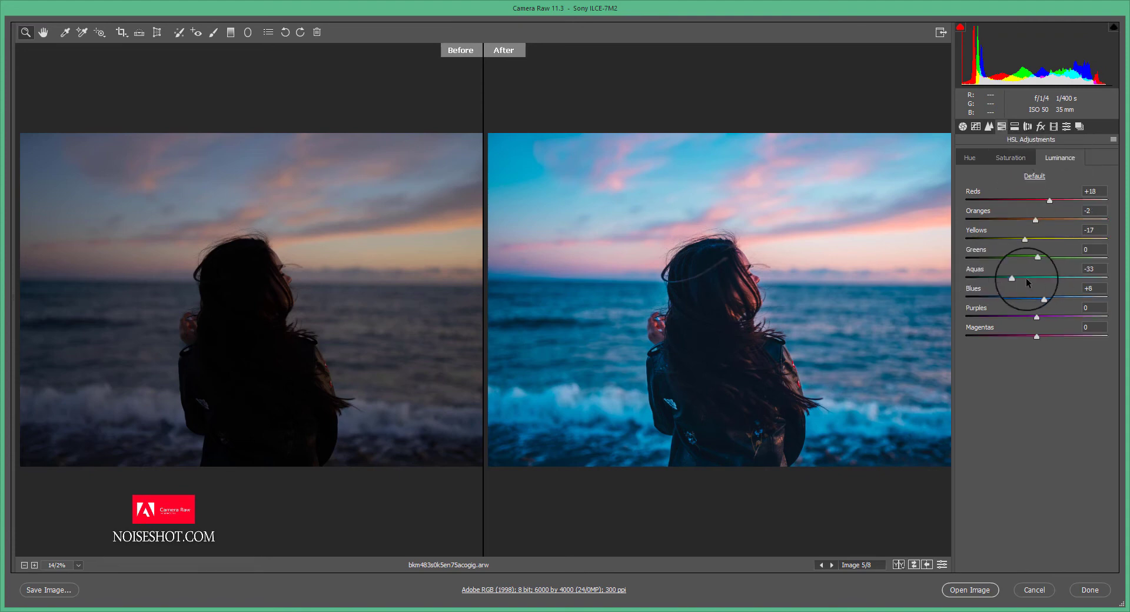
# Step: Fine-tune the HSL luminance of the seaside photo's aquas and blues, and open their hue settings
pyautogui.moveTo(1025, 278); pyautogui.dragTo(1024, 300)
pyautogui.click(969, 158)
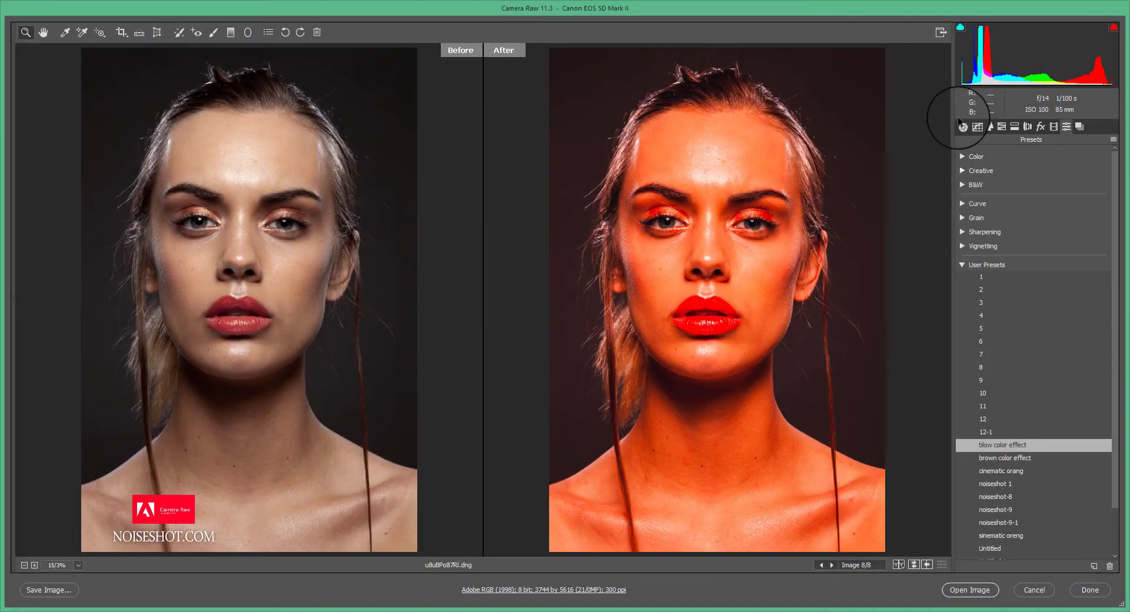
# Step: Set the close-up portrait's Temperature to 4150, Tint -27, Exposure -0.05, Contrast -9, Highlights -80, Shadows +38, Whites -63 and Blacks +77
pyautogui.click(963, 127)
pyautogui.moveTo(1021, 221); pyautogui.dragTo(1018, 247)
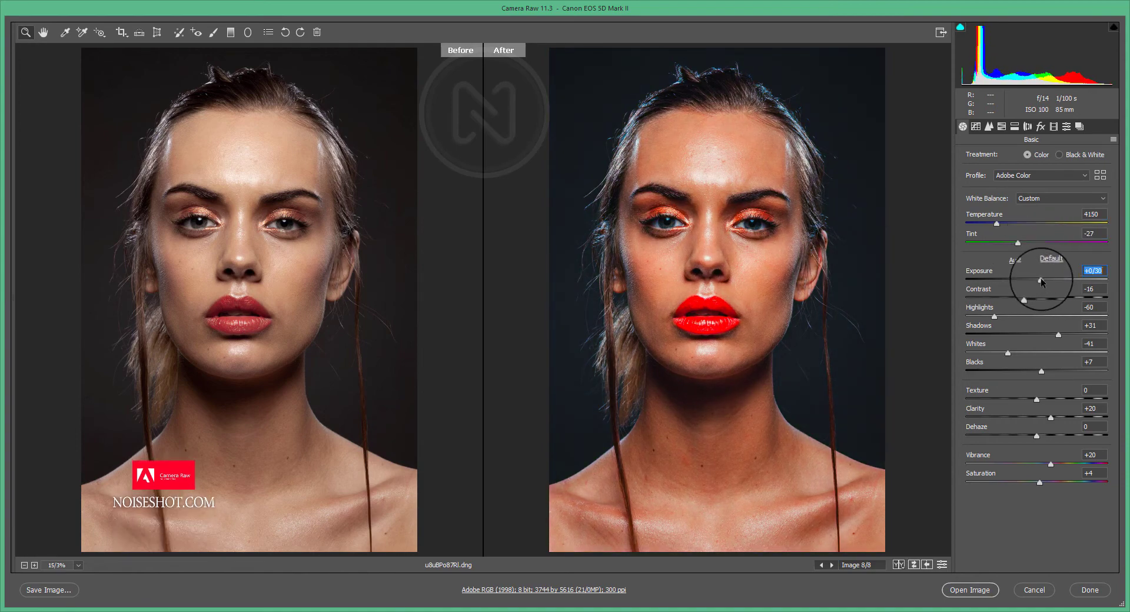
pyautogui.moveTo(1041, 286); pyautogui.dragTo(976, 319)
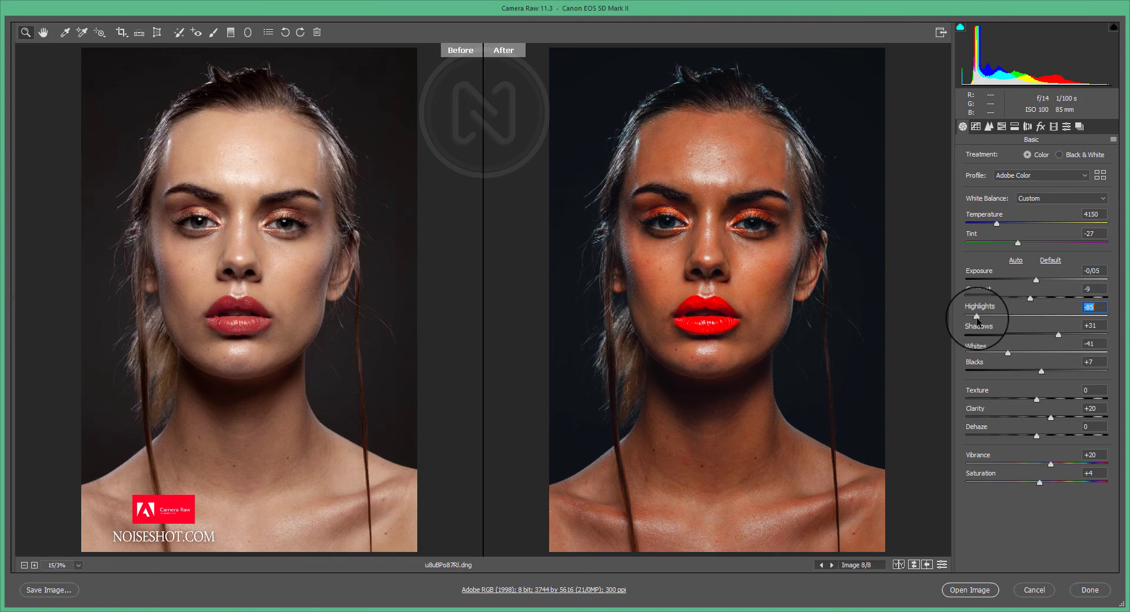
pyautogui.click(1056, 333)
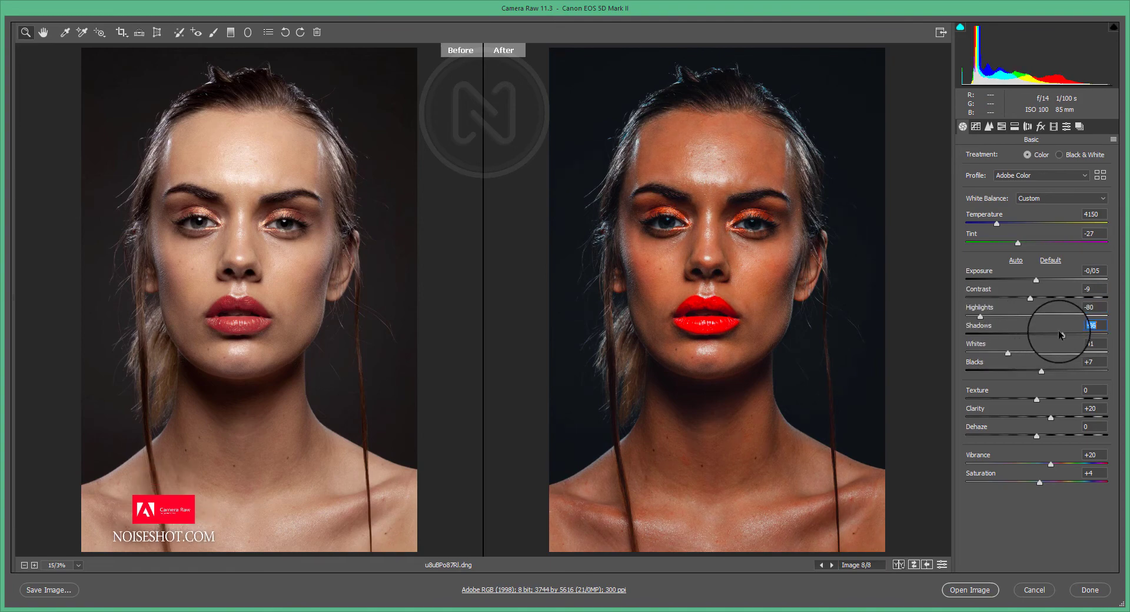
pyautogui.moveTo(1058, 335); pyautogui.dragTo(1091, 371)
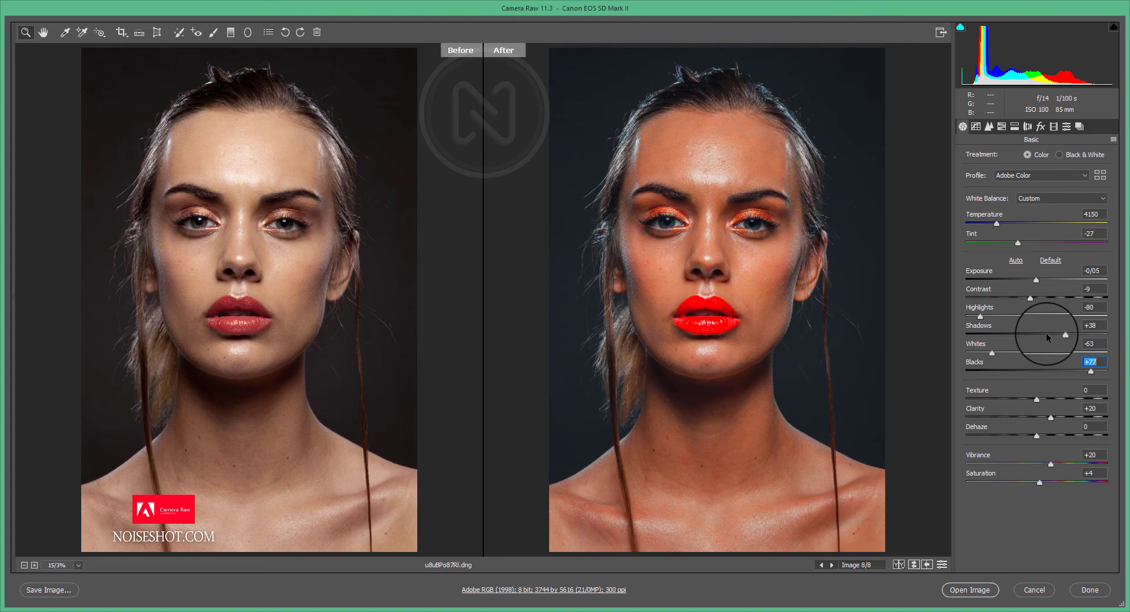
# Step: Lift the black point of the RGB point curve and move its upper point to input 158, output 178
pyautogui.click(974, 127)
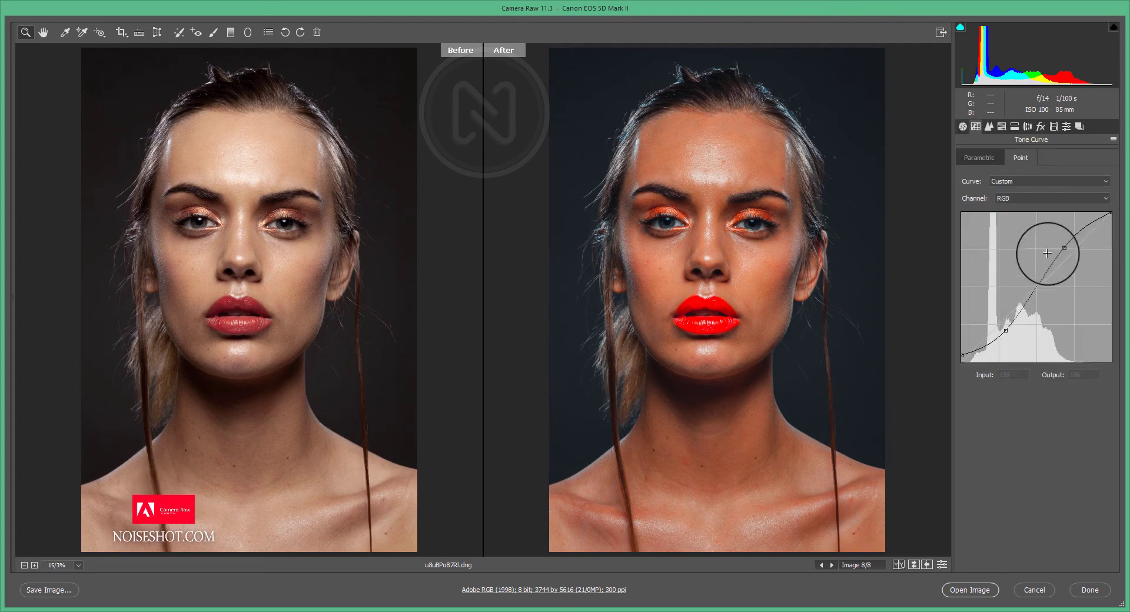
pyautogui.moveTo(962, 355)
pyautogui.mouseDown()
pyautogui.moveTo(958, 340)
pyautogui.moveTo(997, 335)
pyautogui.moveTo(955, 337)
pyautogui.mouseUp()
pyautogui.moveTo(1063, 247); pyautogui.dragTo(1053, 257)
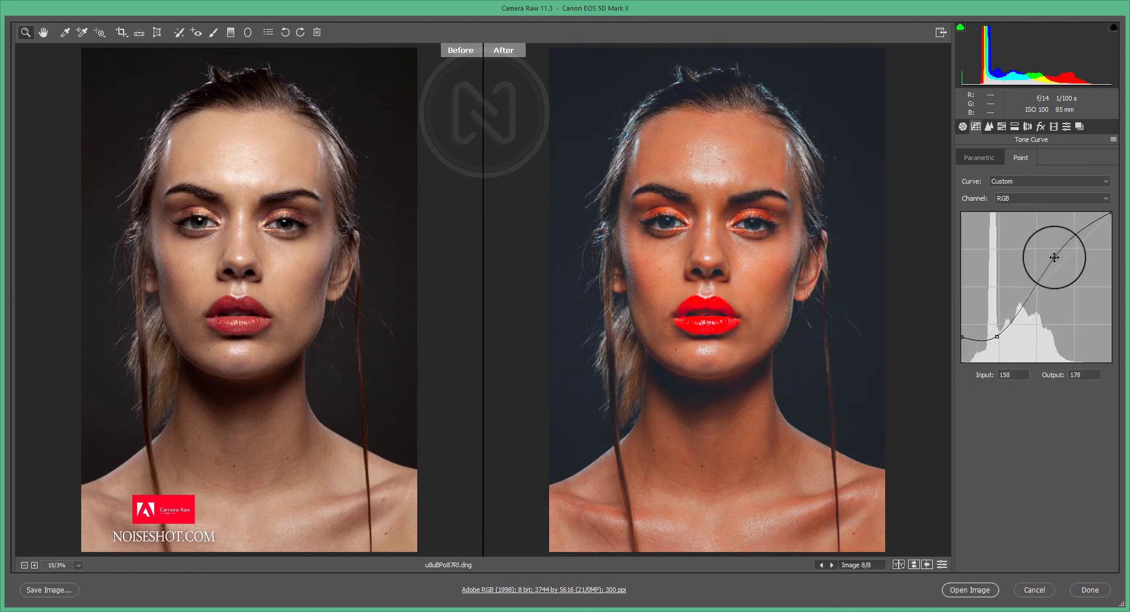
# Step: Set Texture to +11, Clarity to +5, Dehaze to +4, Vibrance to +8 and Saturation to -9
pyautogui.click(962, 126)
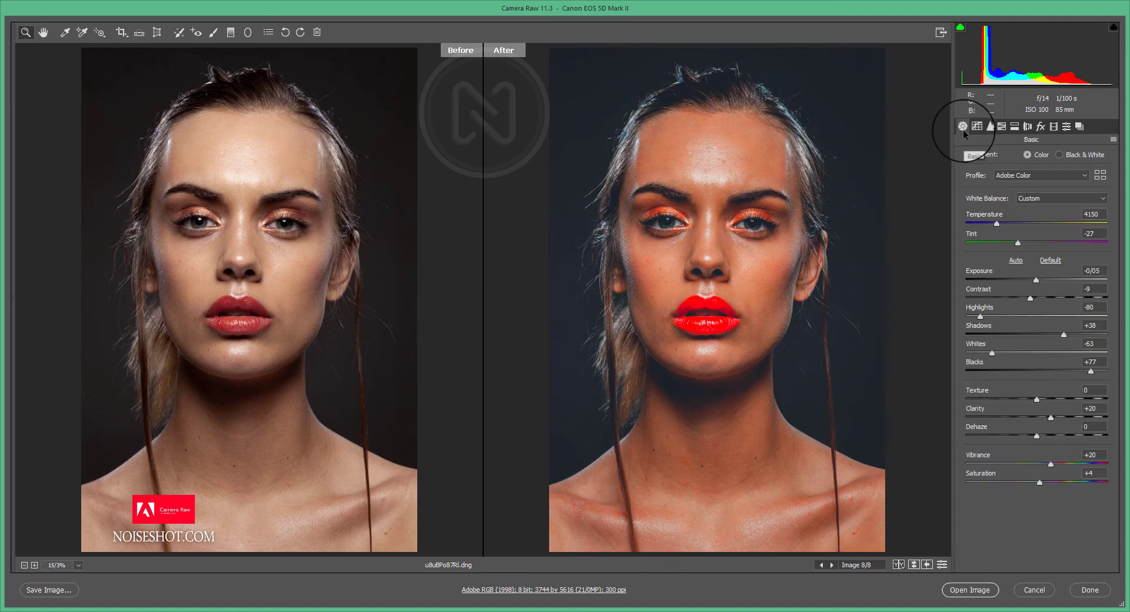
pyautogui.click(1044, 400)
pyautogui.moveTo(1045, 419); pyautogui.dragTo(1027, 481)
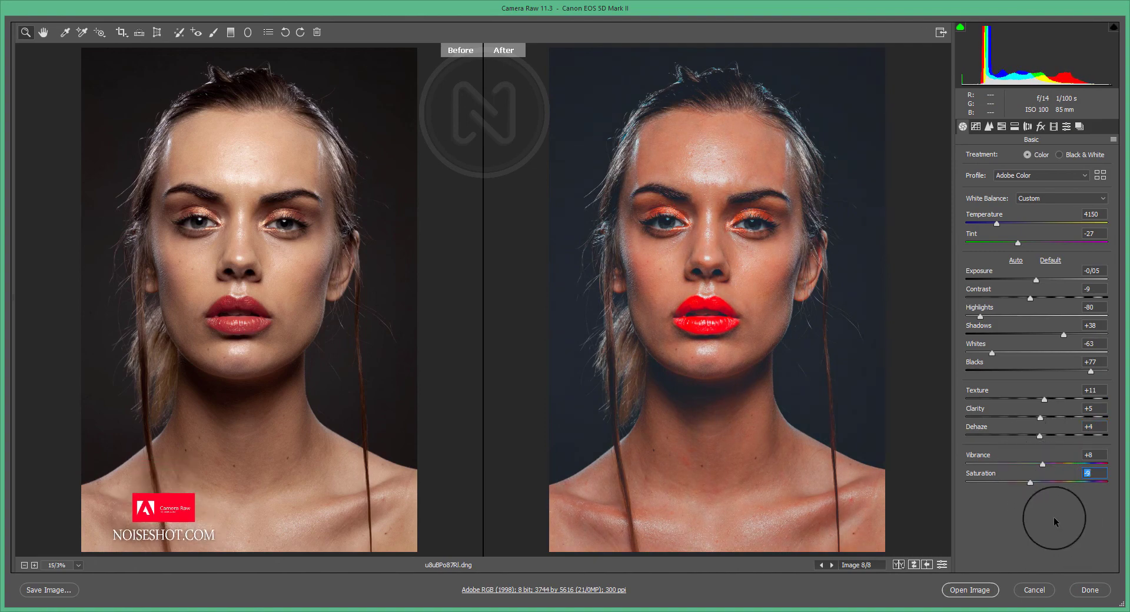
# Step: Set the HSL luminance of Oranges to +62, Aquas to +15 and Blues to +45, and fine-tune the saturation of the skin tones
pyautogui.click(1001, 126)
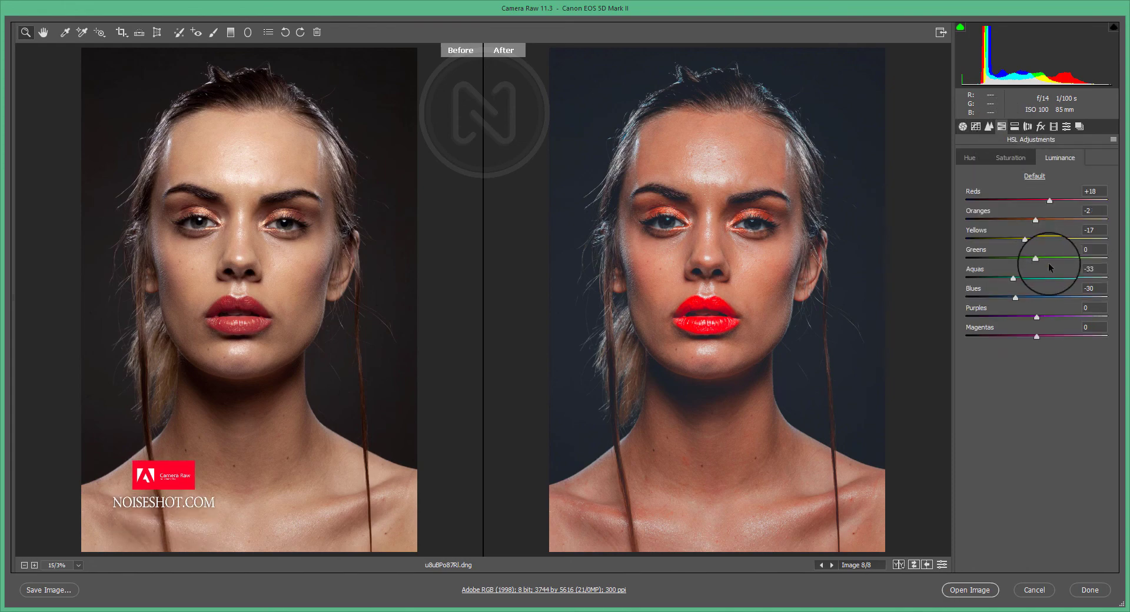
pyautogui.moveTo(1035, 220); pyautogui.dragTo(1079, 220)
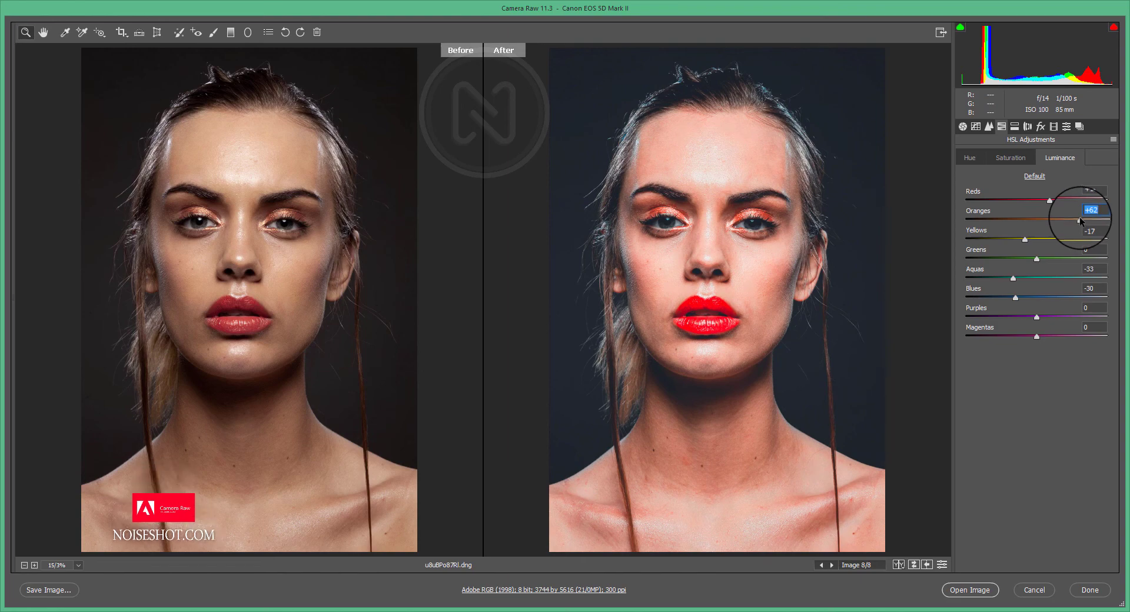
pyautogui.moveTo(1012, 277); pyautogui.dragTo(1047, 278)
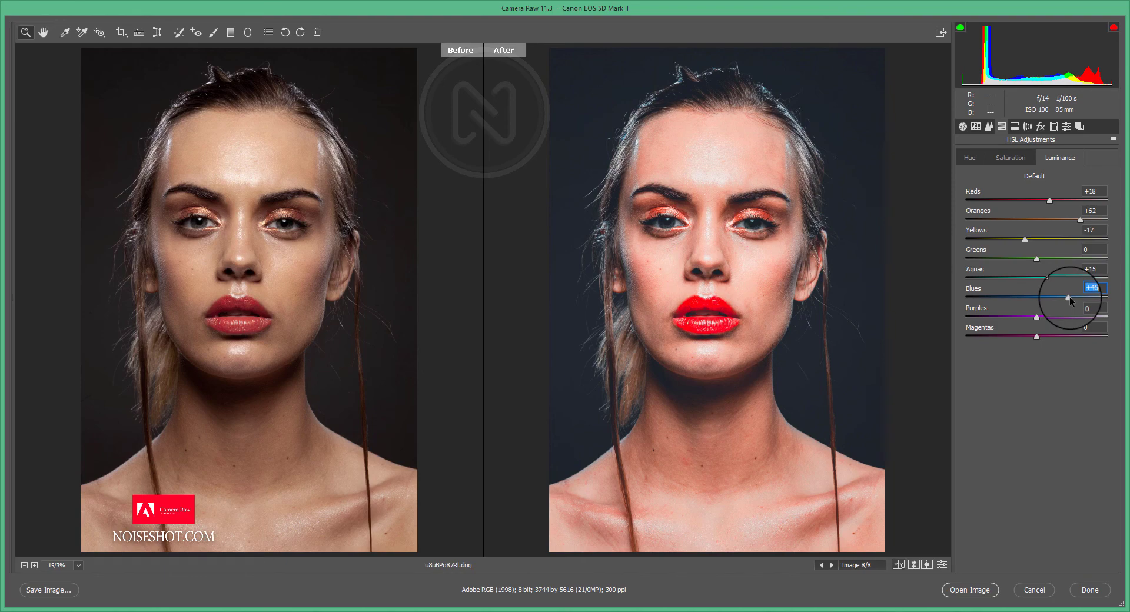
pyautogui.click(1011, 161)
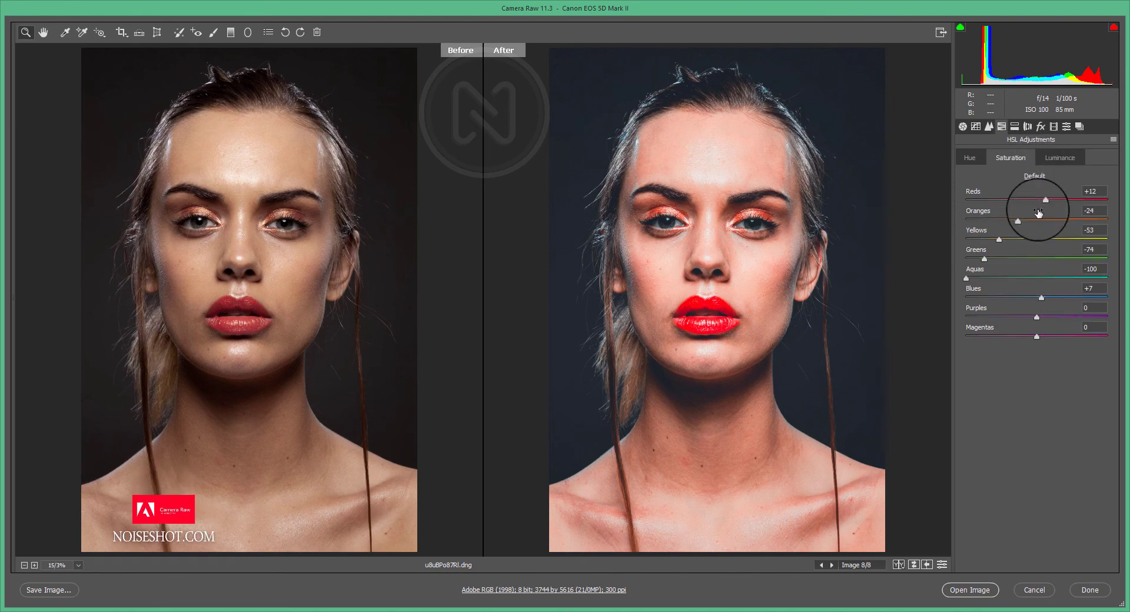
pyautogui.moveTo(1037, 202); pyautogui.dragTo(999, 241)
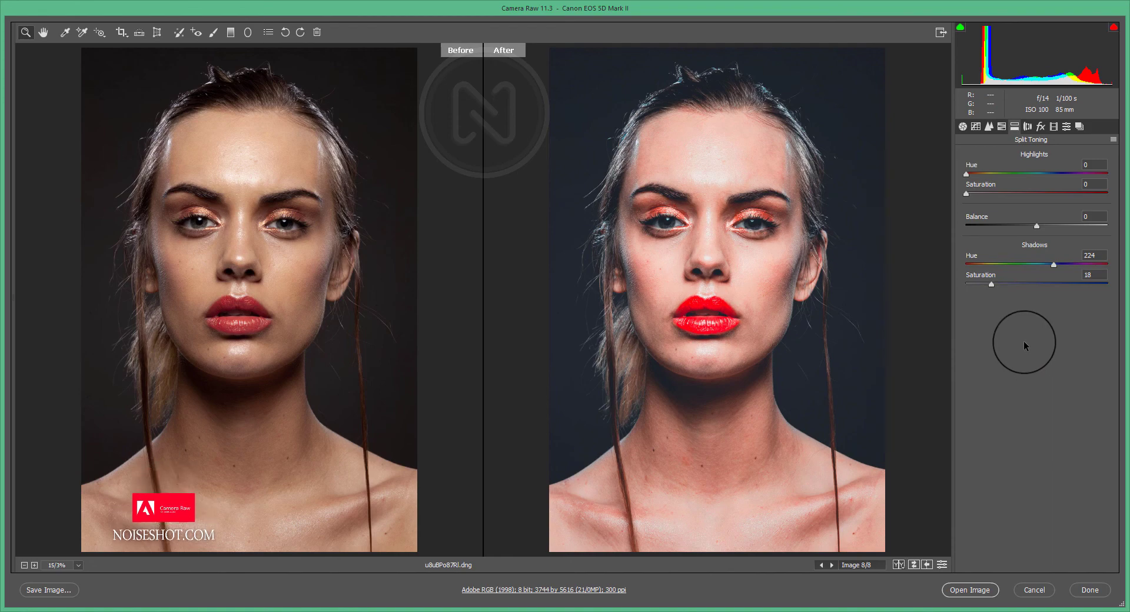
# Step: Set the split-toning shadow saturation to 44, Red Primary saturation to -18, Green Primary saturation to -48, and Blue Primary hue to -58 and saturation to +27
pyautogui.moveTo(991, 283); pyautogui.dragTo(1025, 283)
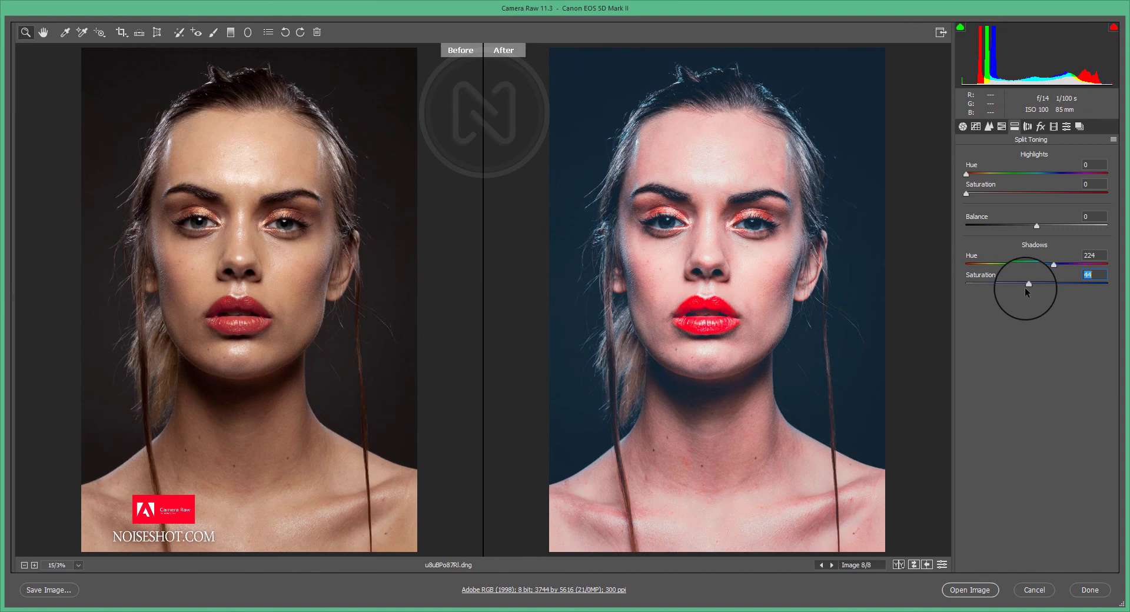
pyautogui.click(1053, 126)
pyautogui.click(1031, 257)
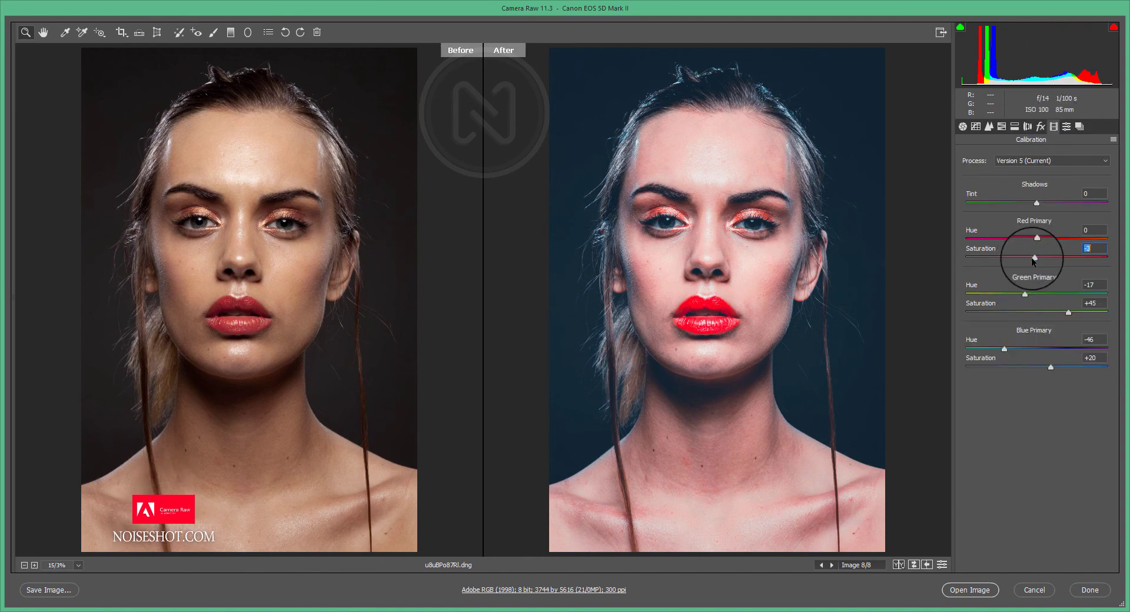
pyautogui.moveTo(1031, 257); pyautogui.dragTo(1022, 262)
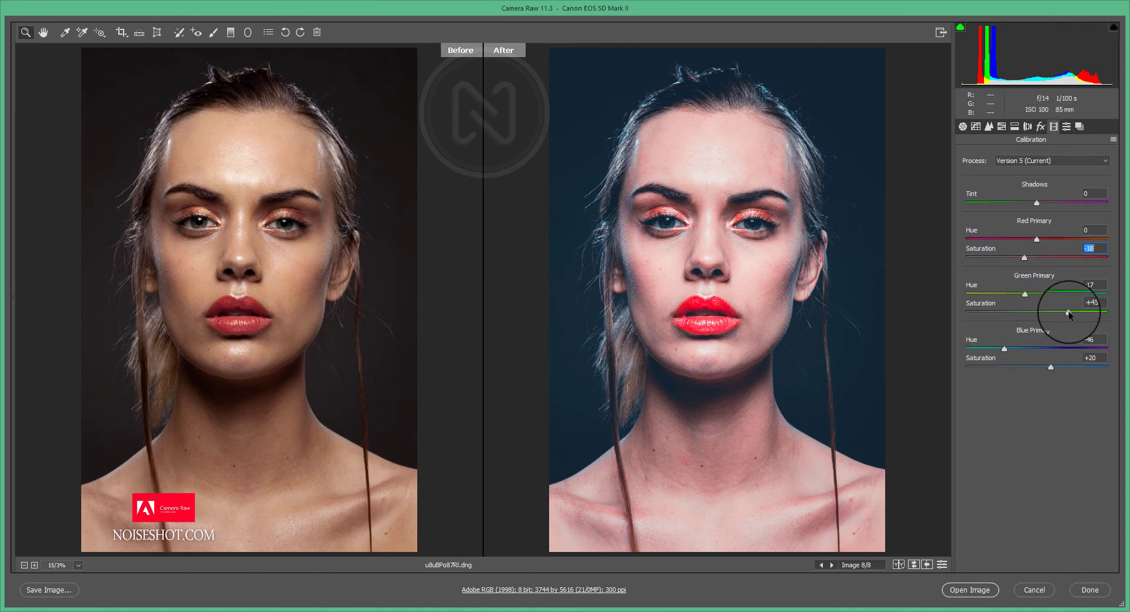
pyautogui.moveTo(1013, 313); pyautogui.dragTo(994, 349)
pyautogui.click(1050, 366)
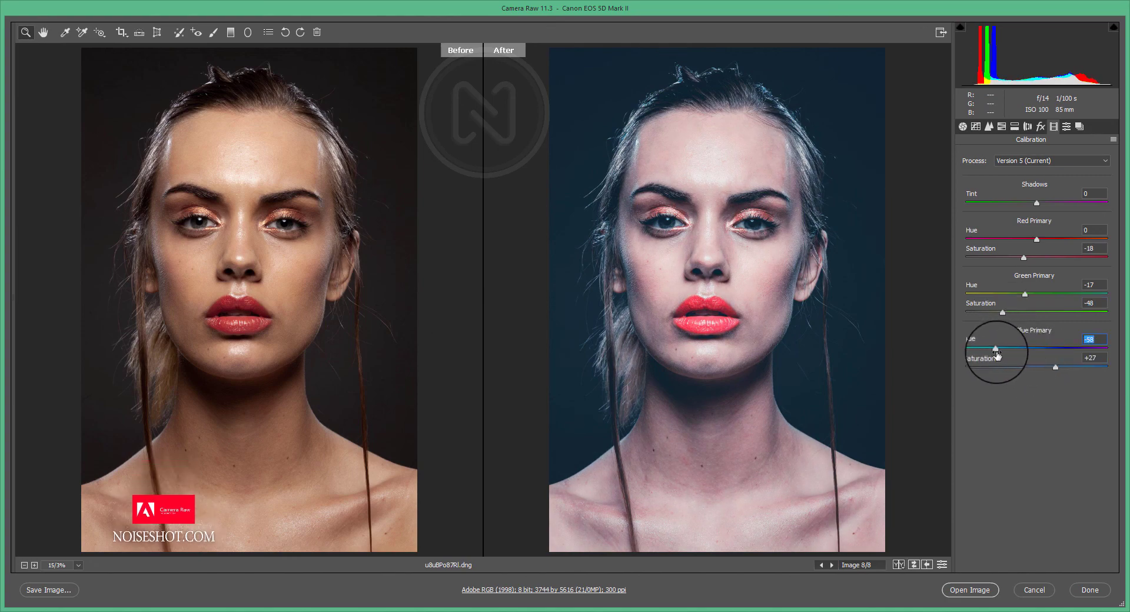
# Step: Reduce the split-toning saturation of the shadows to 33
pyautogui.click(962, 127)
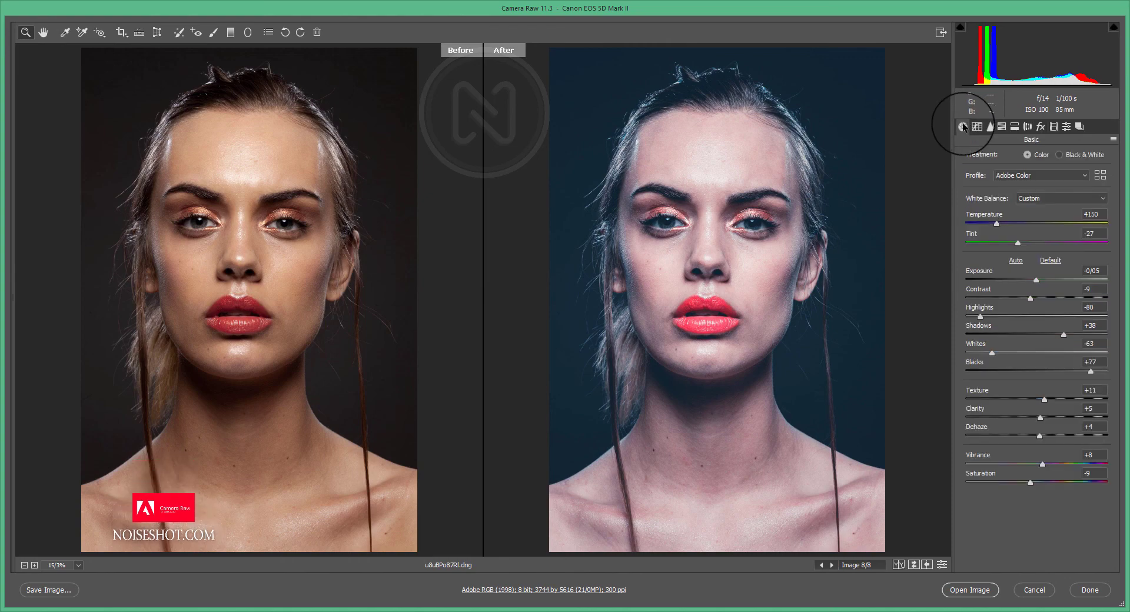
pyautogui.click(1013, 127)
pyautogui.click(1012, 284)
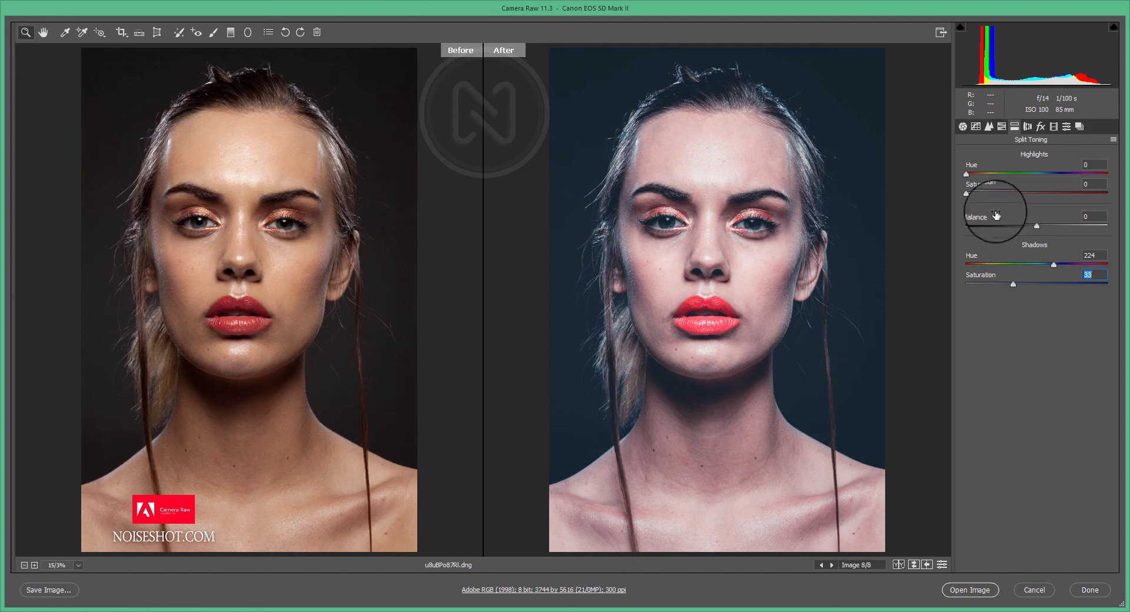
# Step: Set the white balance temperature to 4050 and the contrast to +9
pyautogui.click(962, 127)
pyautogui.moveTo(998, 221); pyautogui.dragTo(994, 222)
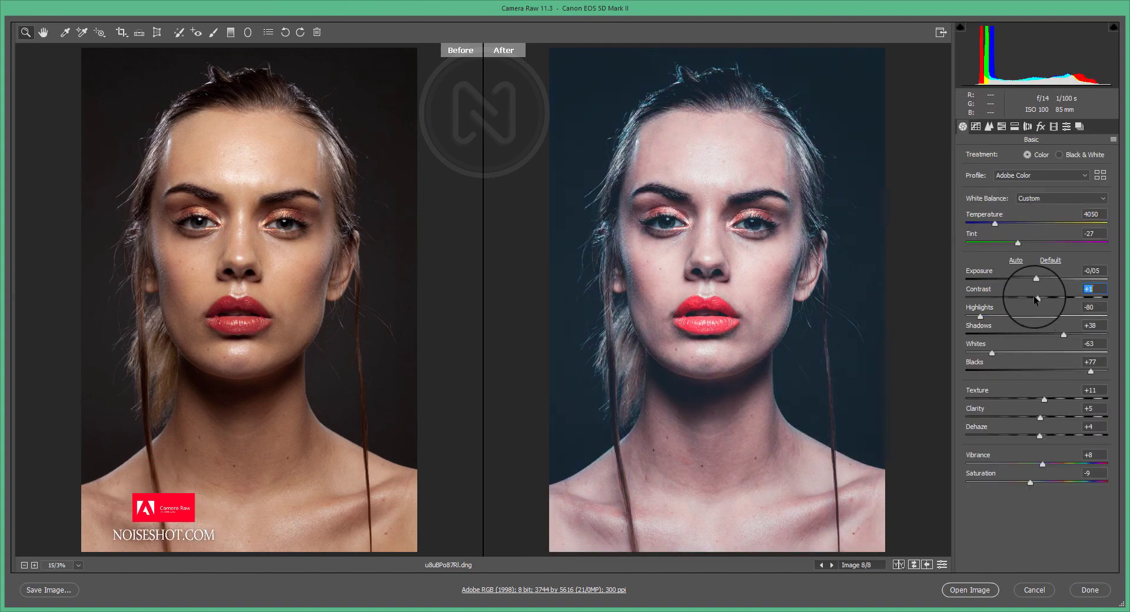
pyautogui.moveTo(1028, 297); pyautogui.dragTo(1051, 298)
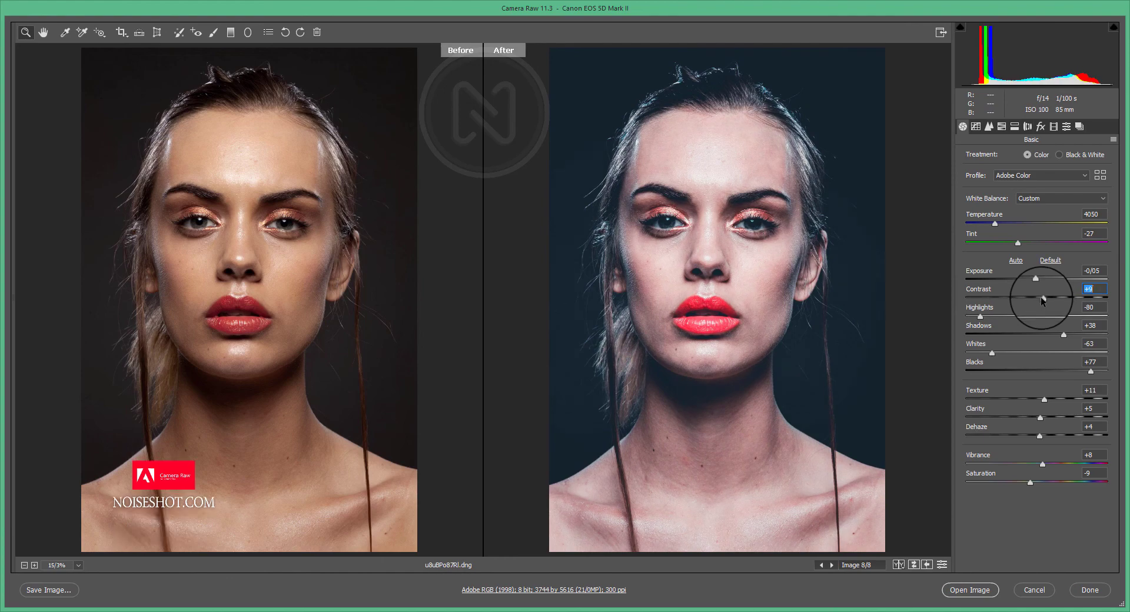
# Step: Try the Adobe Portrait, Adobe Standard and Adobe Vivid profiles on the portrait
pyautogui.click(1034, 174)
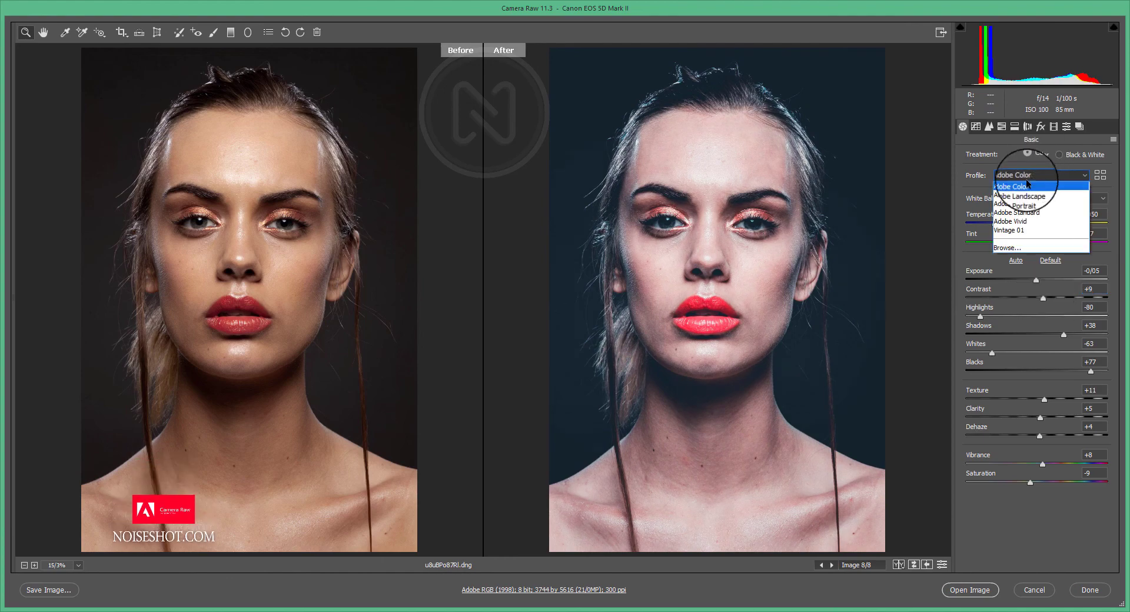
pyautogui.click(1019, 204)
pyautogui.click(1024, 176)
pyautogui.click(1021, 212)
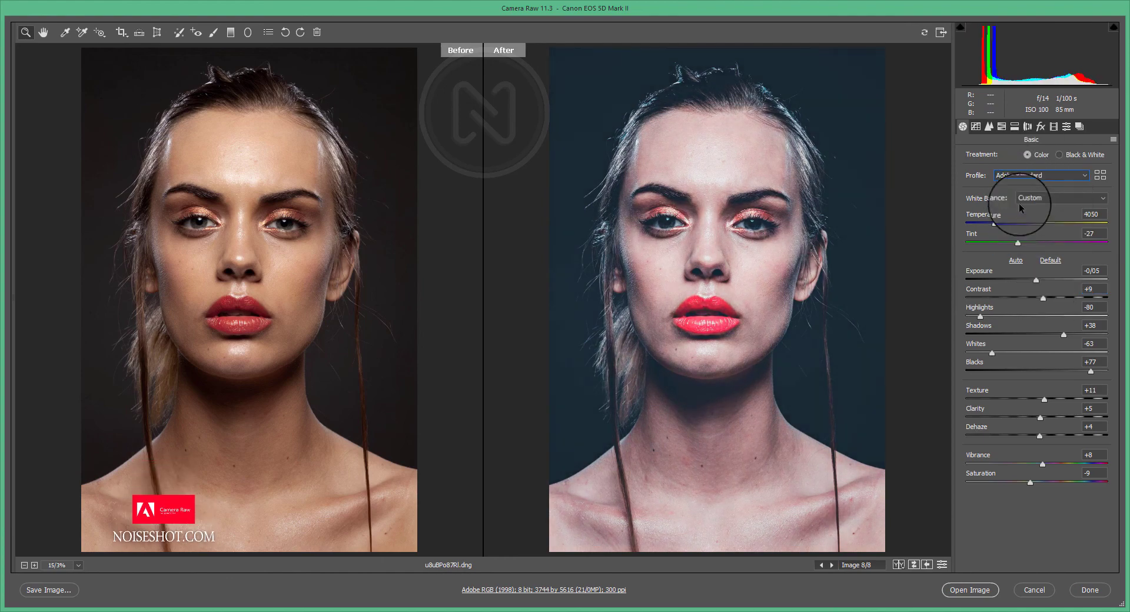
pyautogui.click(1024, 176)
pyautogui.click(1020, 221)
# Step: Apply the Vintage 01 profile to the portrait and set its amount to 170
pyautogui.click(1026, 176)
pyautogui.click(1019, 227)
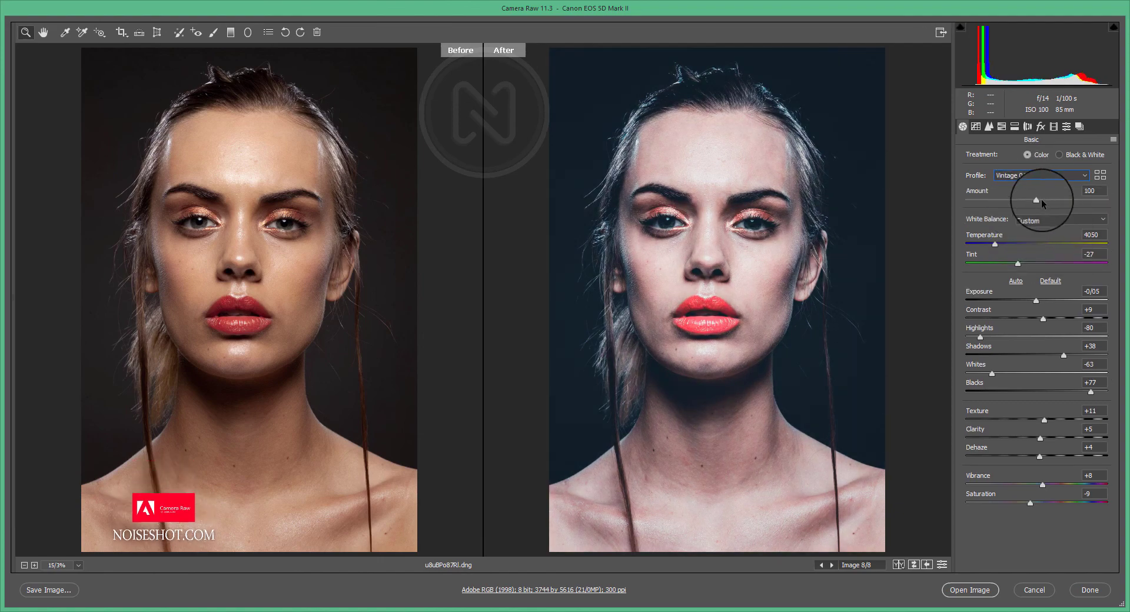
pyautogui.moveTo(1040, 199); pyautogui.dragTo(1082, 210)
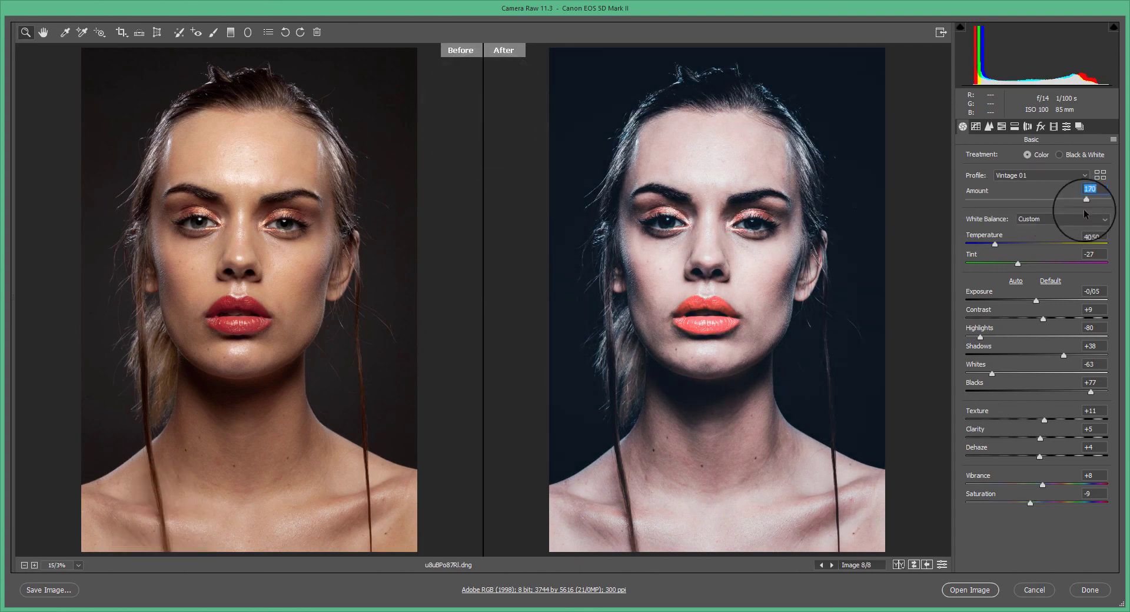